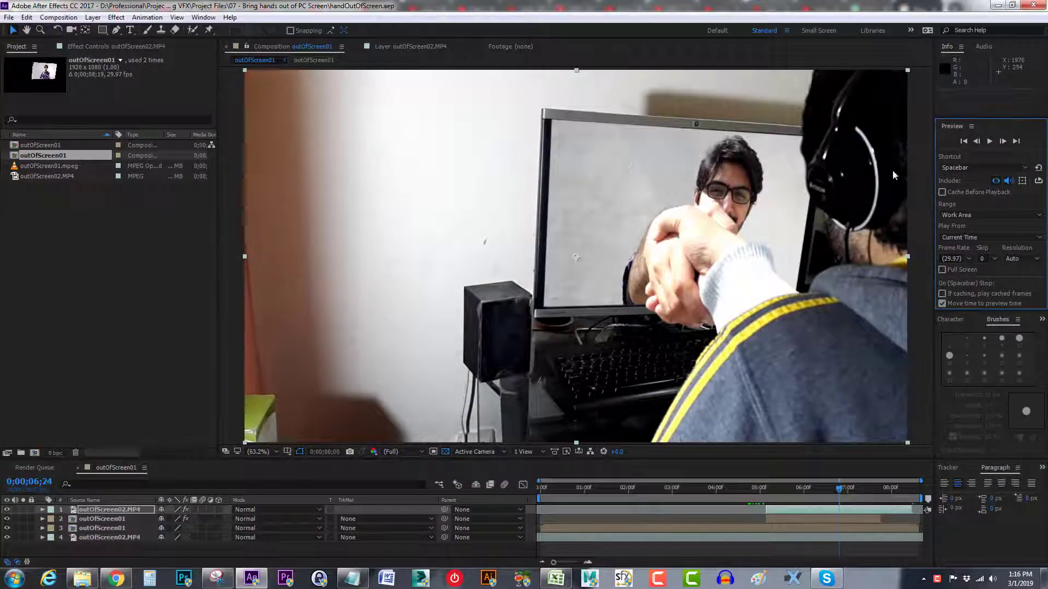
# Step: Import Chat.JPG and skype-transparent-video.png as footage into the project
pyautogui.press('Home')
pyautogui.doubleClick(56, 206)
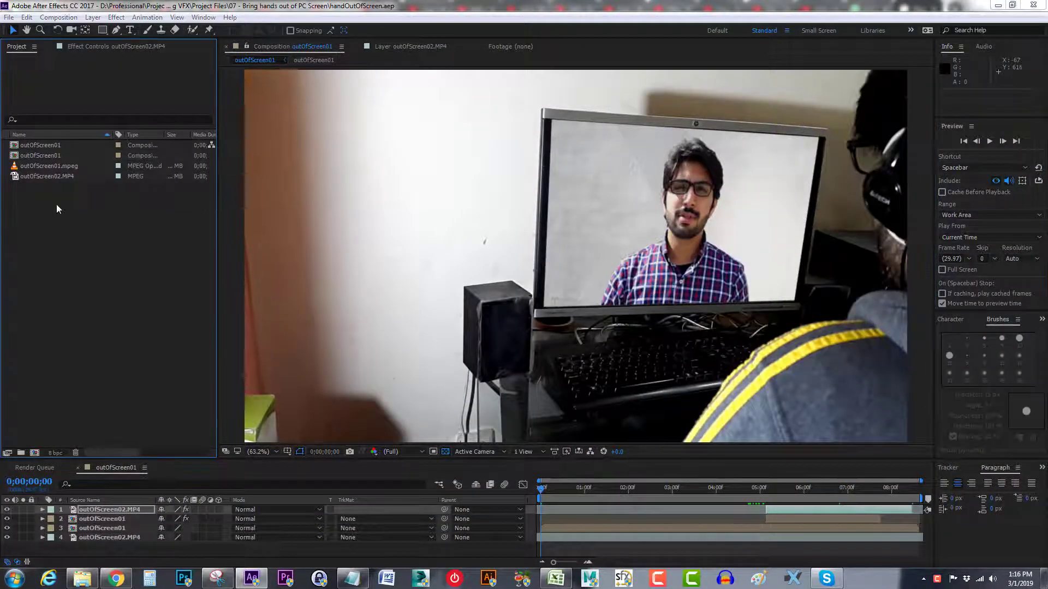
pyautogui.click(627, 164)
pyautogui.keyDown('ctrl'); pyautogui.click(375, 158); pyautogui.keyUp('ctrl')
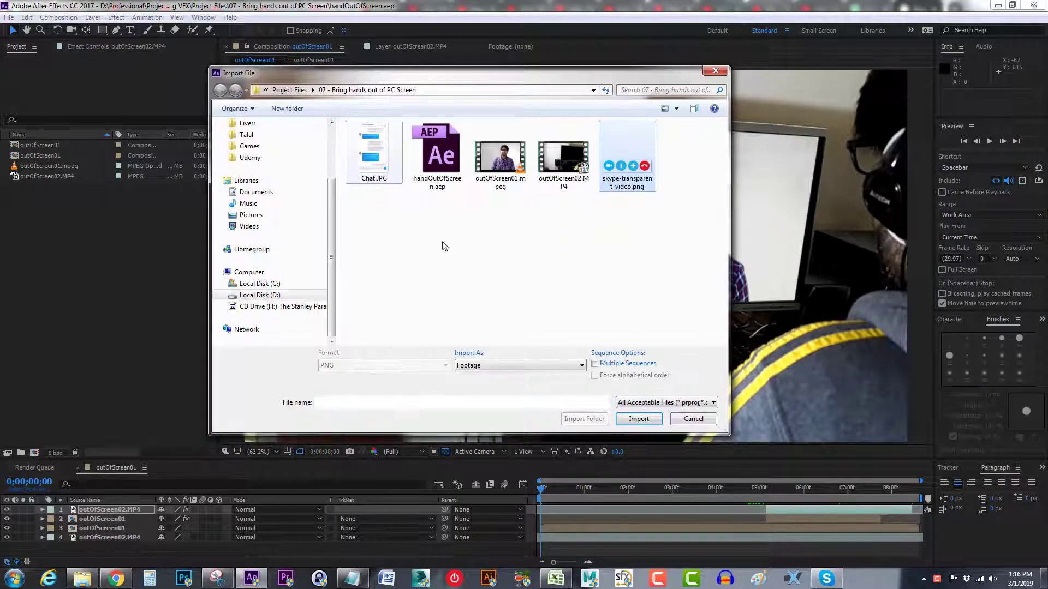
pyautogui.click(638, 421)
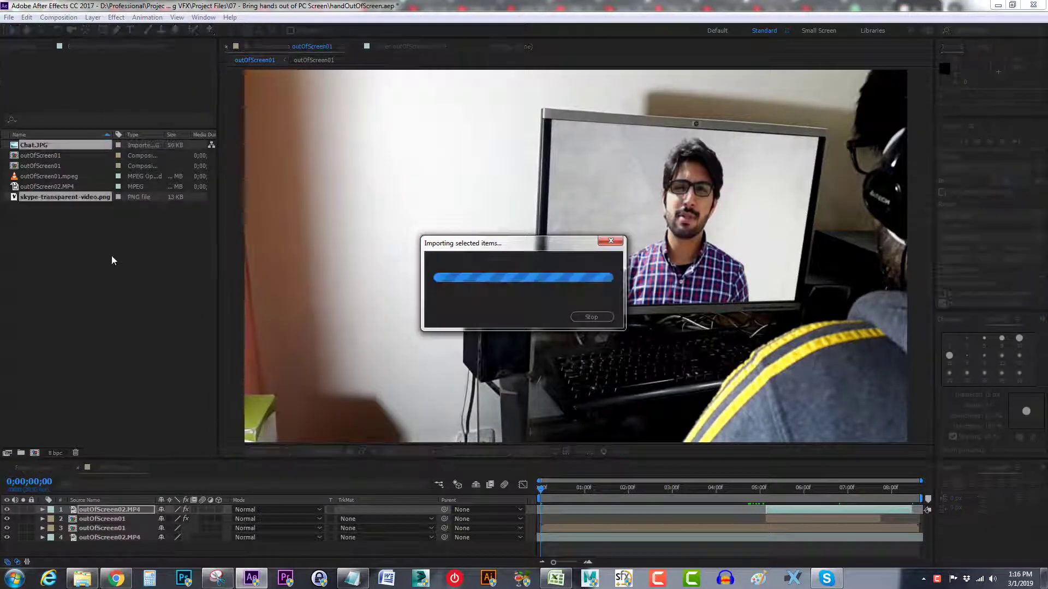
# Step: Add skype-transparent-video.png as the top layer and move its call buttons straight down to the lower part of the frame
pyautogui.click(50, 198)
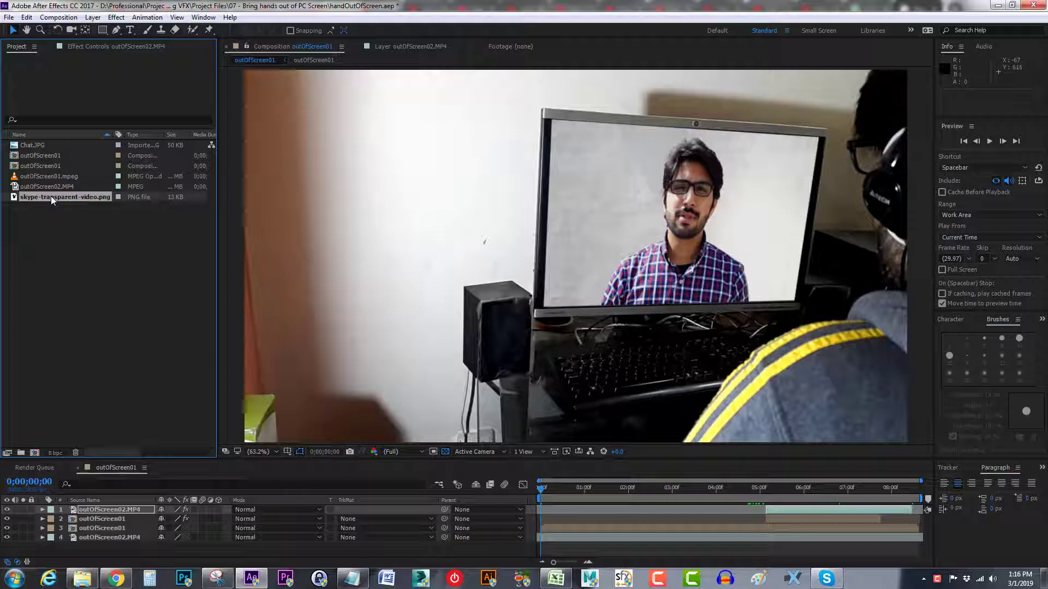
pyautogui.moveTo(51, 195); pyautogui.dragTo(101, 509)
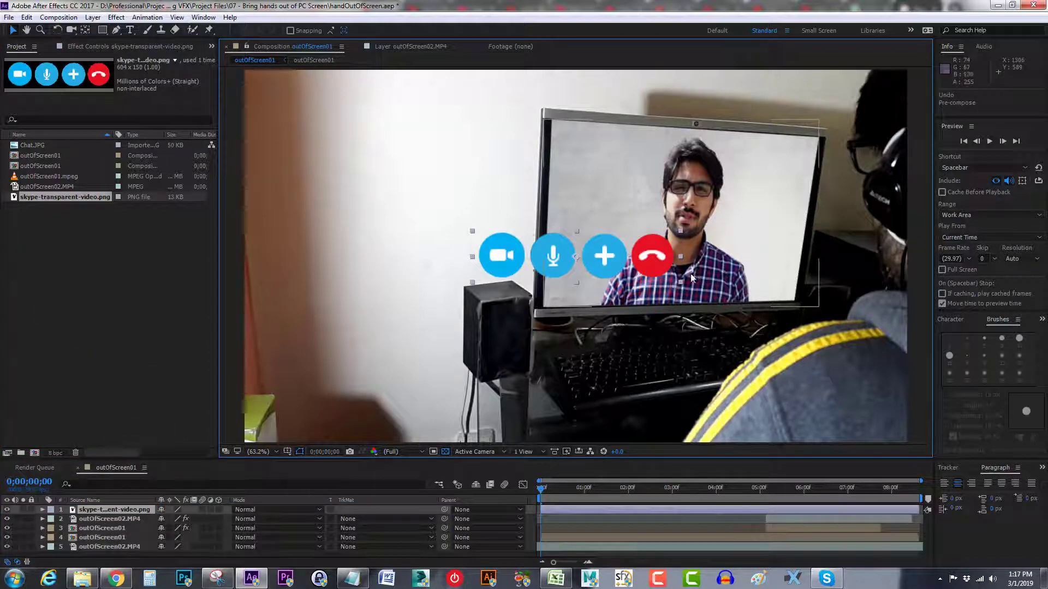
pyautogui.moveTo(608, 260); pyautogui.dragTo(612, 390)
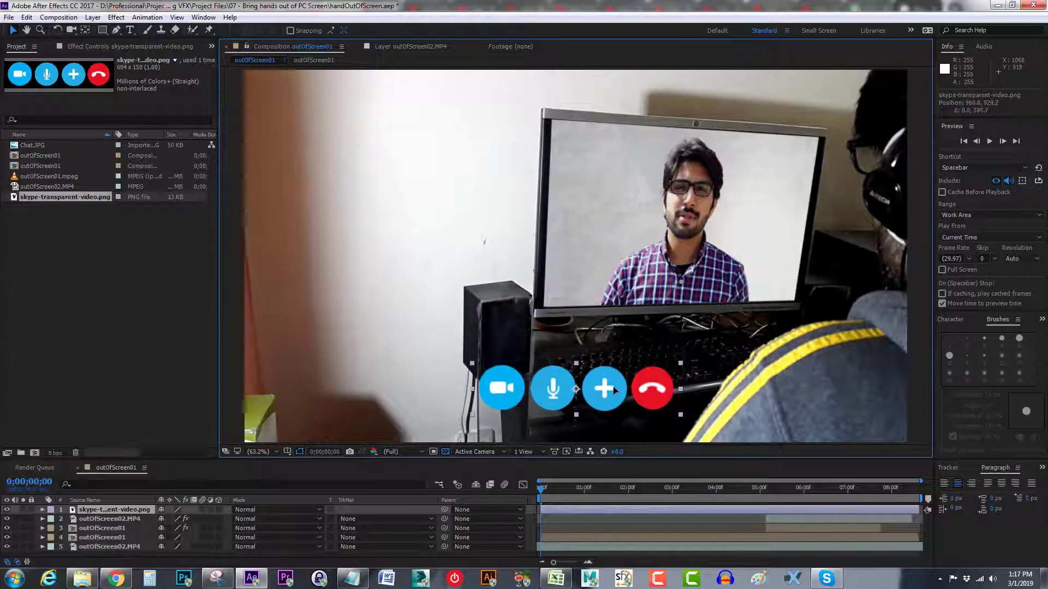
# Step: Pre-compose the call-button layer, moving all attributes into the new composition
pyautogui.rightClick(117, 510)
pyautogui.click(157, 408)
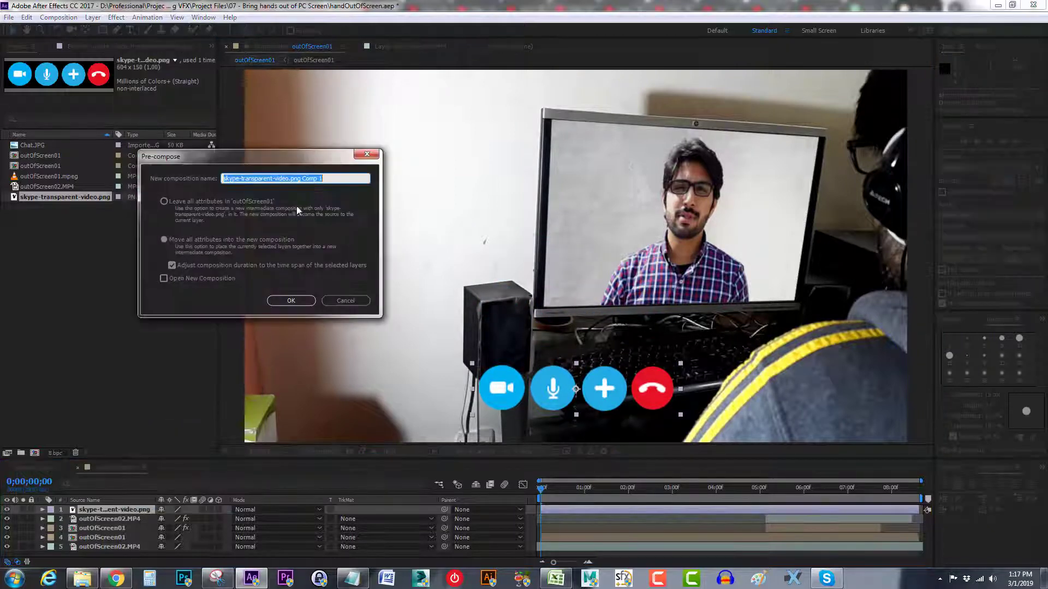
pyautogui.click(293, 303)
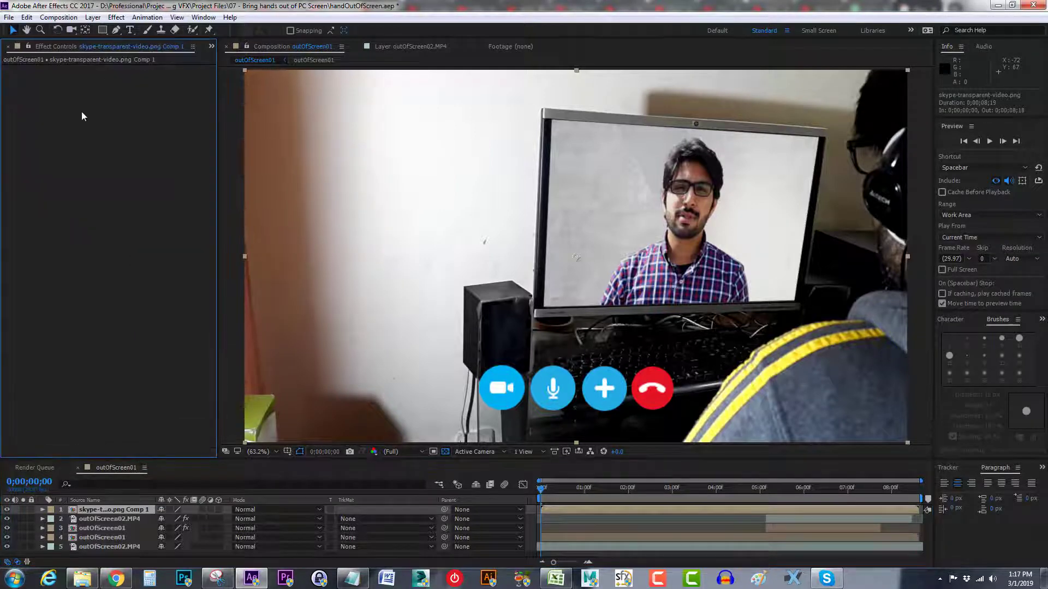
# Step: Apply Corner Pin to the call-button composition and pin its four corners to the corners of the monitor's screen
pyautogui.rightClick(83, 116)
pyautogui.moveTo(164, 151)
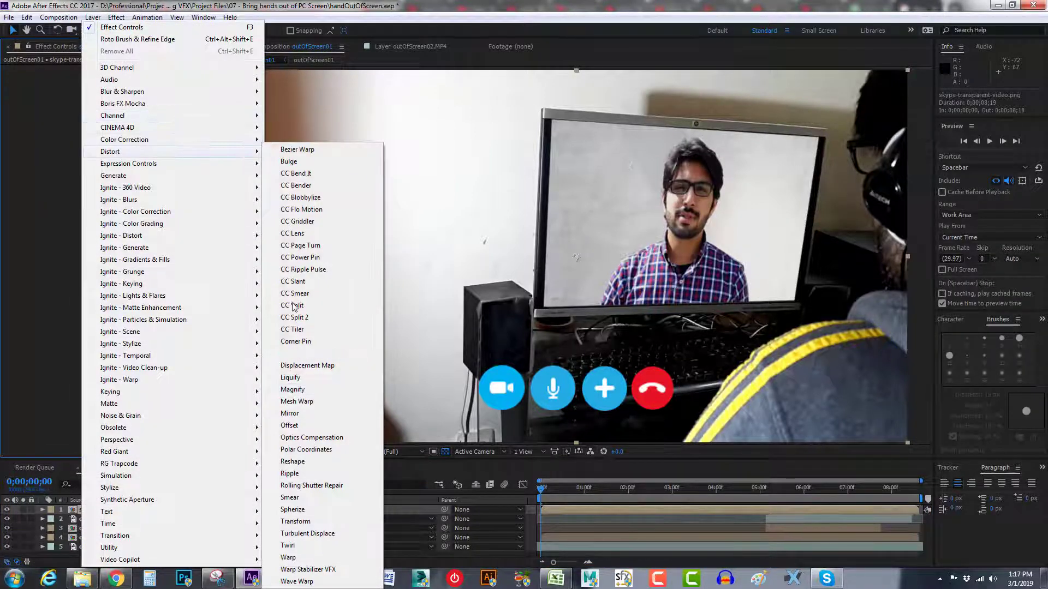
pyautogui.click(294, 342)
pyautogui.moveTo(244, 71); pyautogui.dragTo(552, 121)
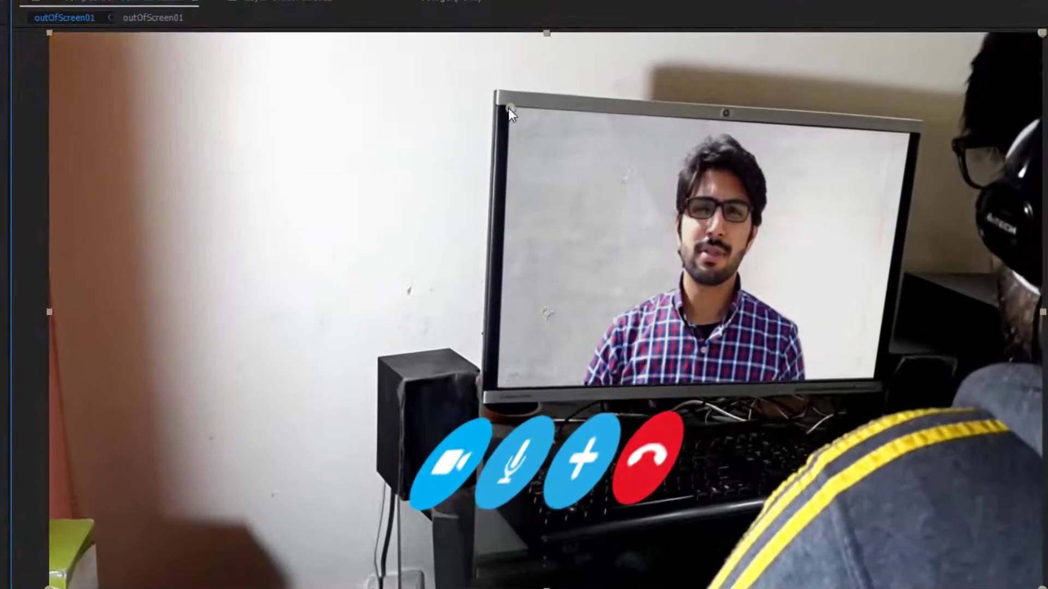
pyautogui.moveTo(1041, 35); pyautogui.dragTo(909, 139)
pyautogui.moveTo(1042, 587); pyautogui.dragTo(874, 382)
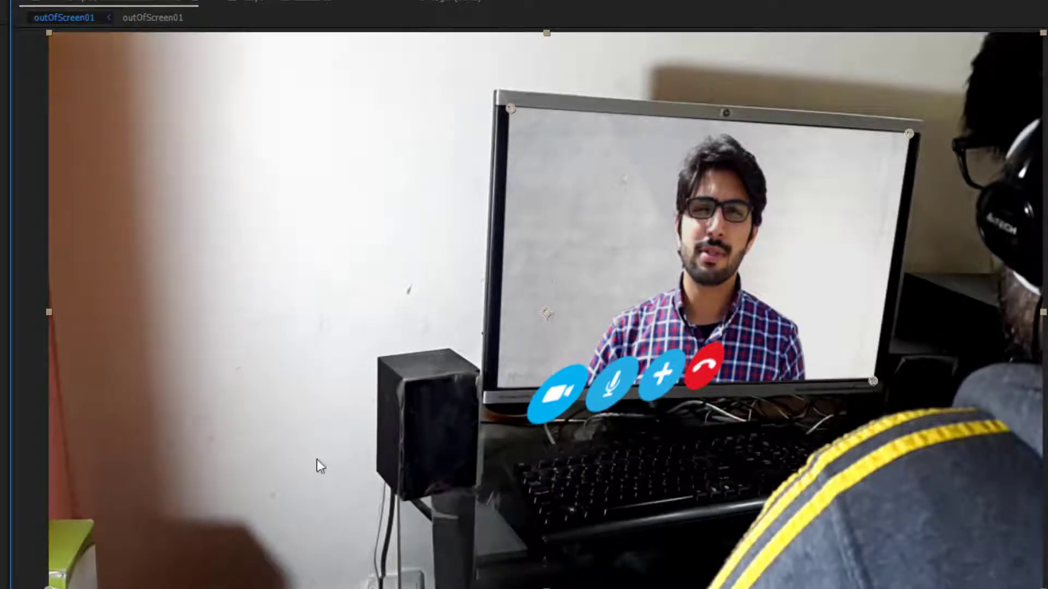
pyautogui.moveTo(386, 451); pyautogui.dragTo(499, 388)
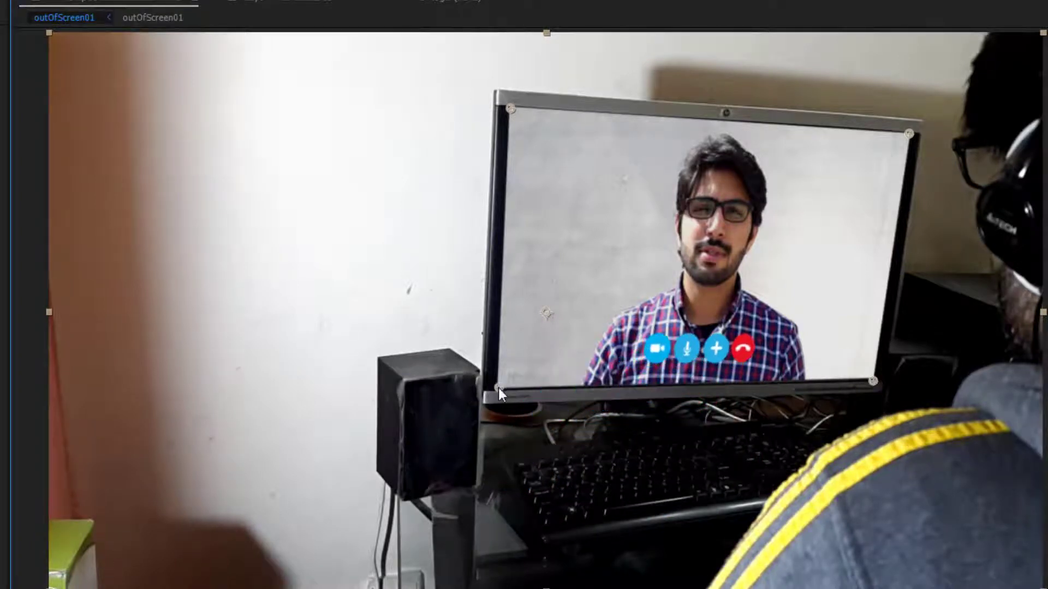
# Step: Fine-tune the call-button layer's lower-left and lower-right pins so they sit exactly on the monitor screen's corners
pyautogui.scroll(1, 524, 391)
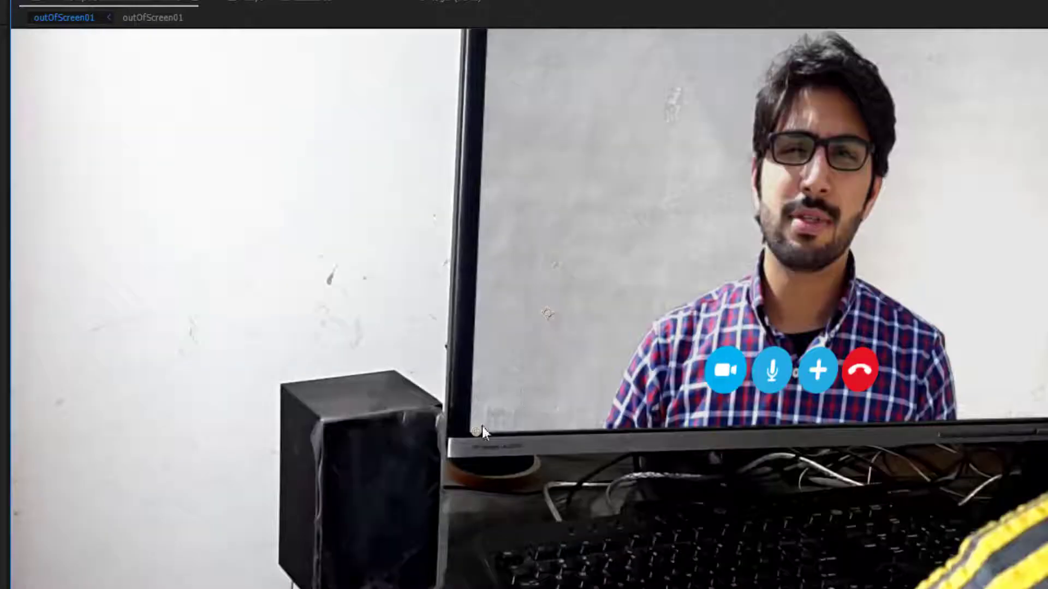
pyautogui.scroll(3, 482, 427)
pyautogui.scroll(-1, 391, 491)
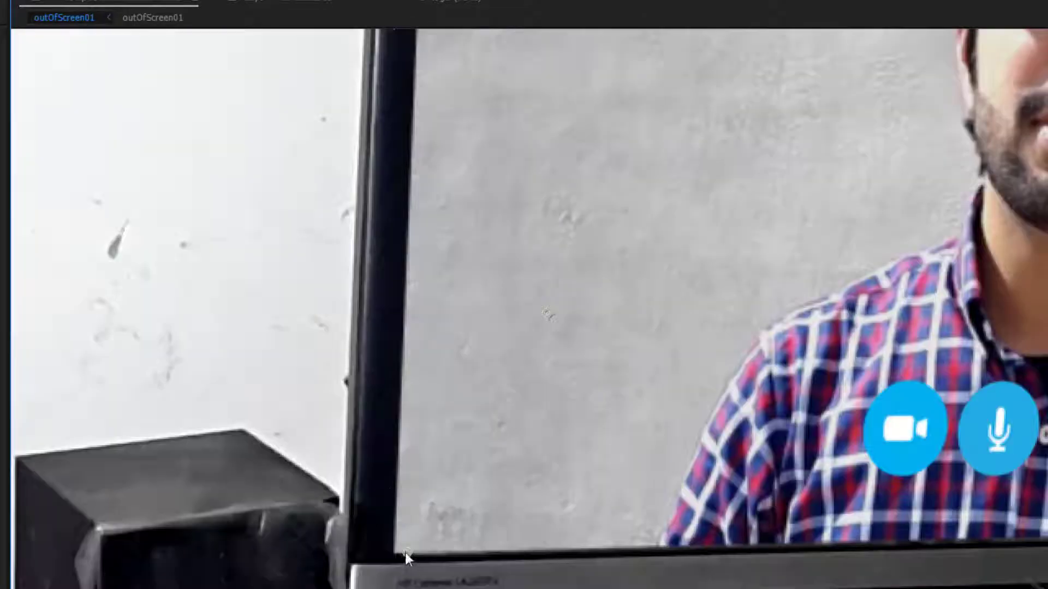
pyautogui.moveTo(405, 552); pyautogui.dragTo(393, 552)
pyautogui.press('space')
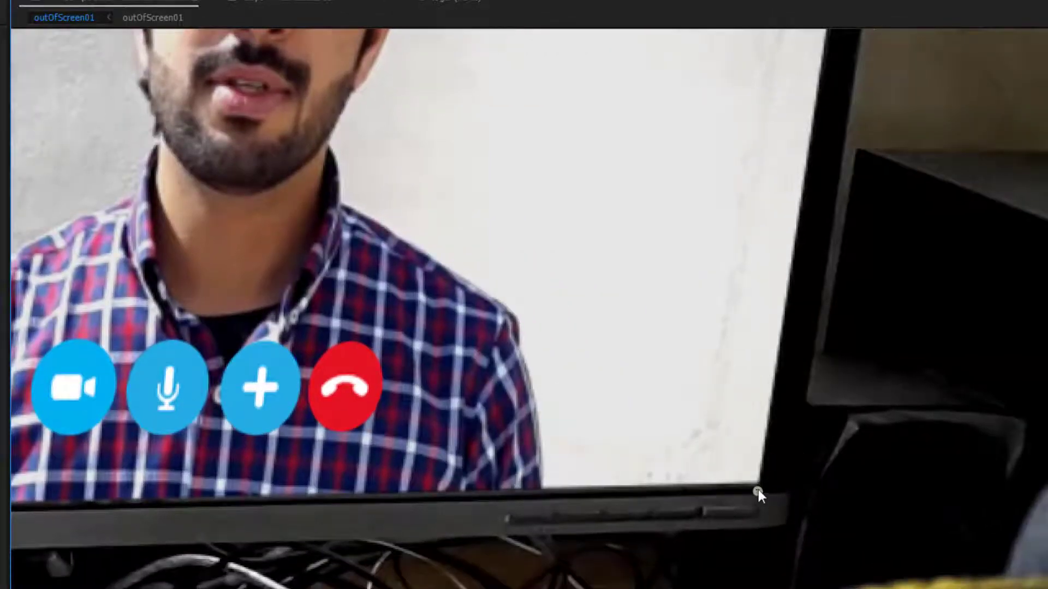
pyautogui.moveTo(758, 490); pyautogui.dragTo(760, 483)
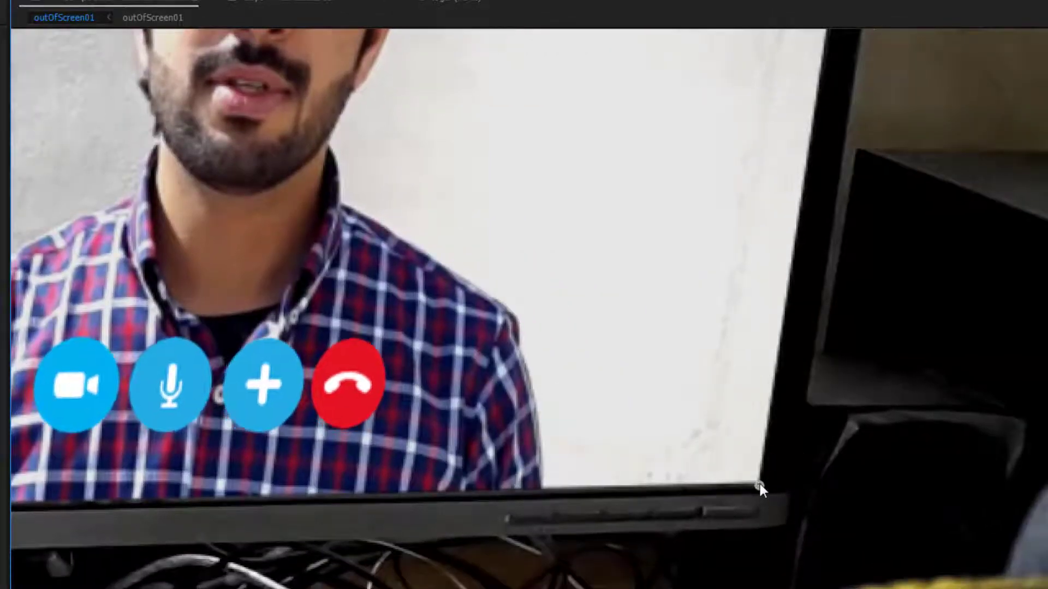
pyautogui.press('space')
# Step: Reduce the call-button layer's height to make the buttons rounder and adjust its vertical position within the monitor's screen
pyautogui.moveTo(568, 306); pyautogui.dragTo(555, 482)
pyautogui.moveTo(615, 141); pyautogui.dragTo(623, 311)
pyautogui.moveTo(680, 107); pyautogui.dragTo(642, 301)
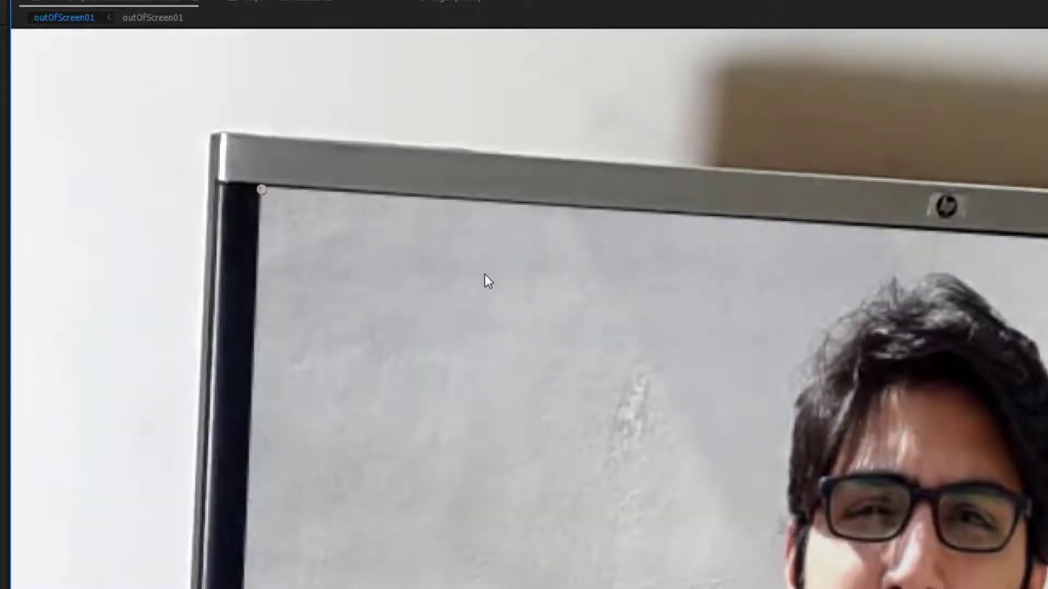
pyautogui.scroll(-1, 548, 304)
pyautogui.moveTo(710, 445); pyautogui.dragTo(645, 294)
pyautogui.scroll(-1, 546, 310)
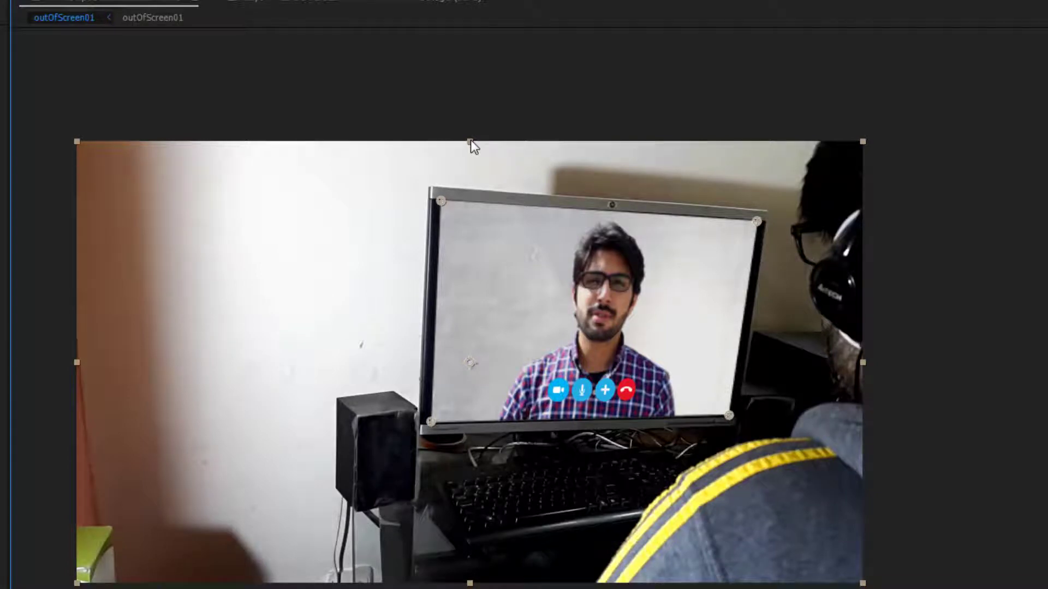
pyautogui.moveTo(470, 140); pyautogui.dragTo(474, 174)
pyautogui.moveTo(571, 241); pyautogui.dragTo(572, 255)
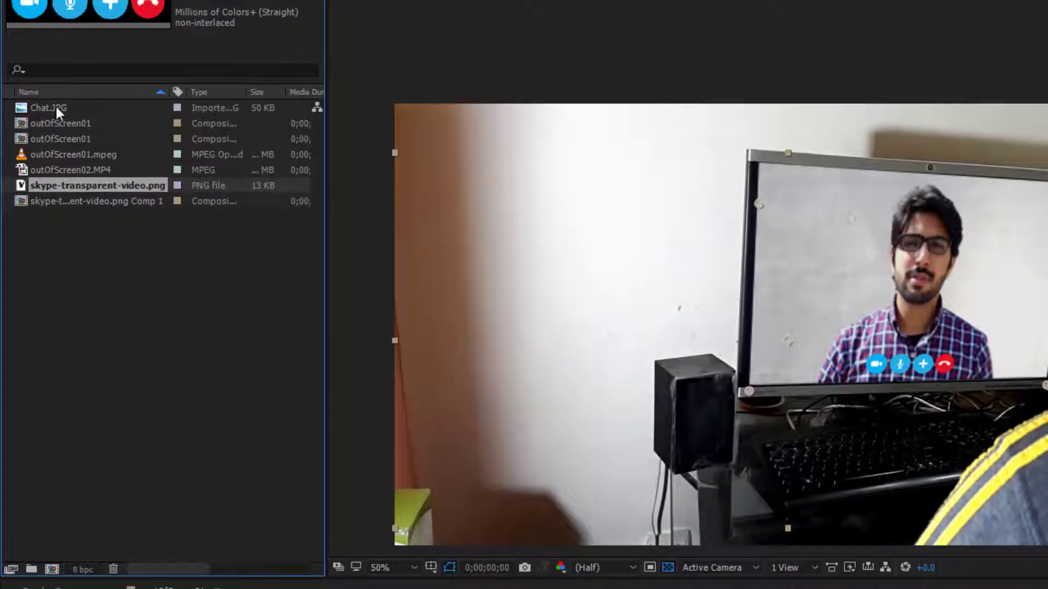
# Step: Add Chat.JPG as the top layer, place it on the wall area beside the monitor, and pre-compose it as Chat
pyautogui.moveTo(56, 108); pyautogui.dragTo(150, 496)
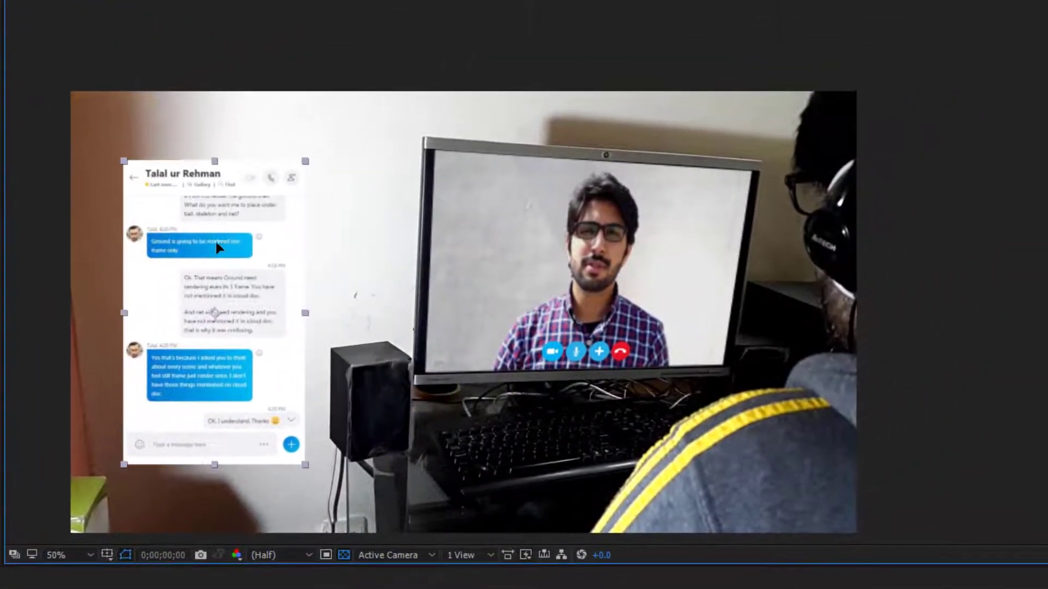
pyautogui.moveTo(216, 241); pyautogui.dragTo(207, 242)
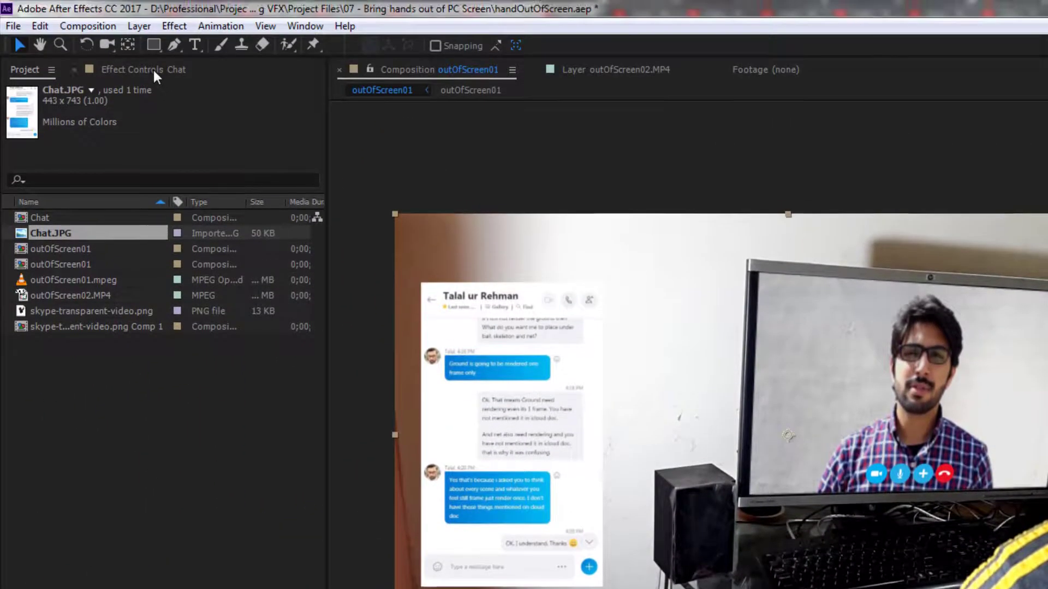
# Step: Apply Corner Pin to the Chat layer and move its four corners roughly onto the corners of the monitor's screen
pyautogui.click(153, 70)
pyautogui.rightClick(146, 152)
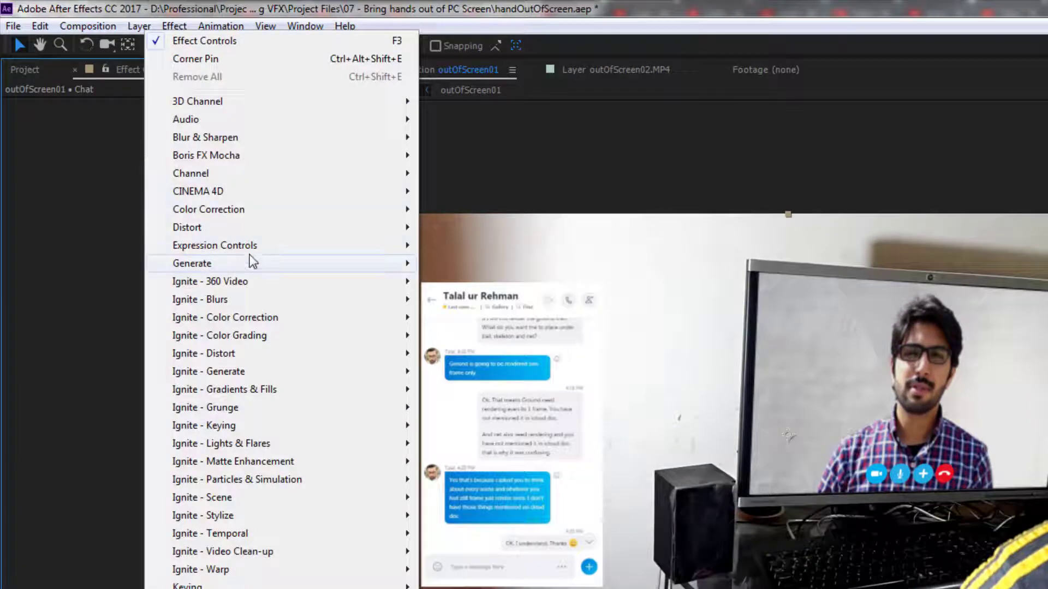
pyautogui.moveTo(265, 227)
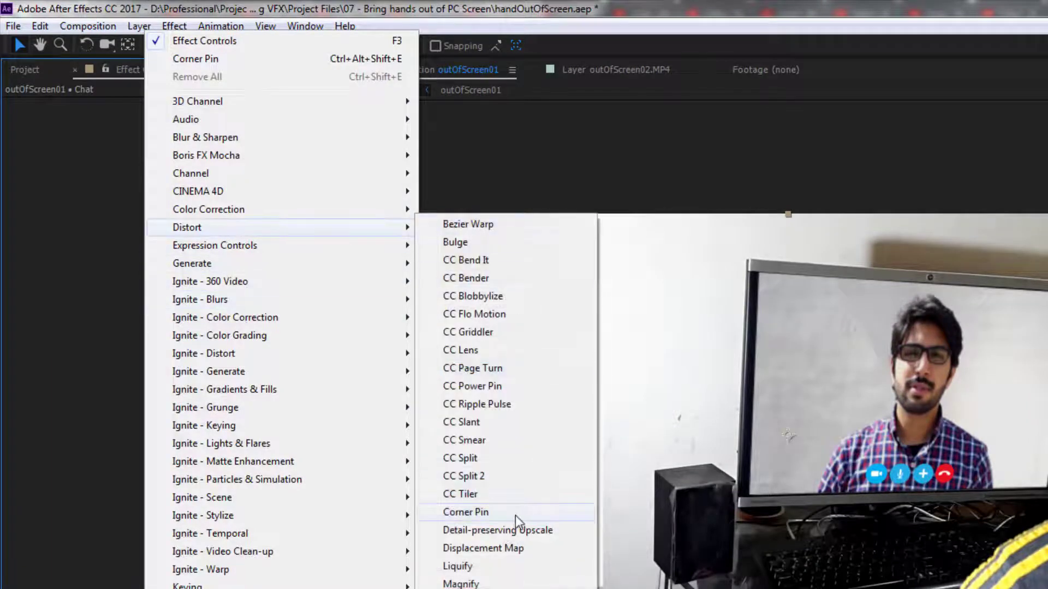
pyautogui.click(470, 512)
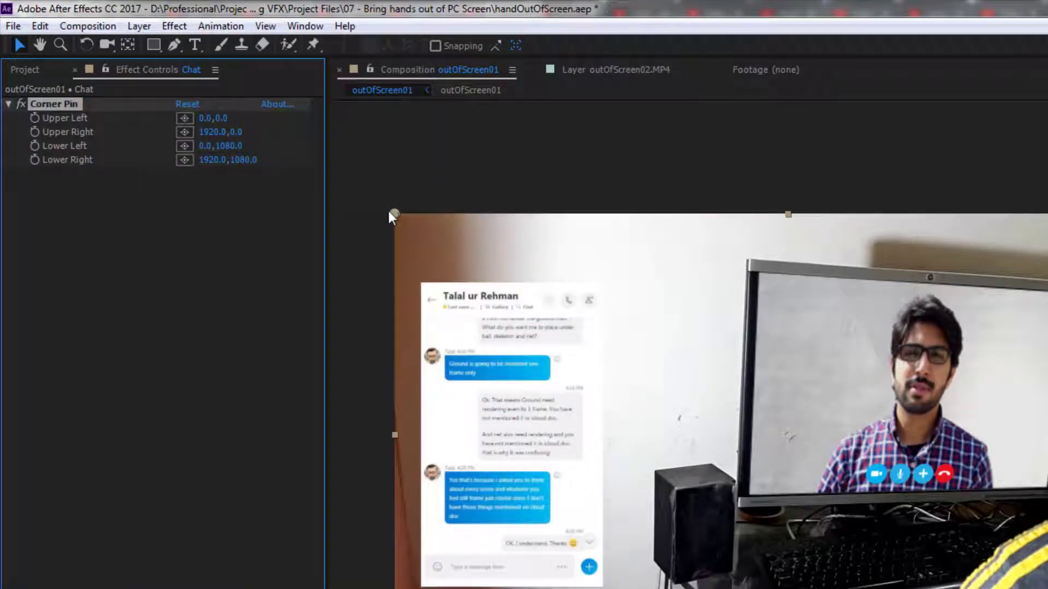
pyautogui.moveTo(392, 214); pyautogui.dragTo(739, 274)
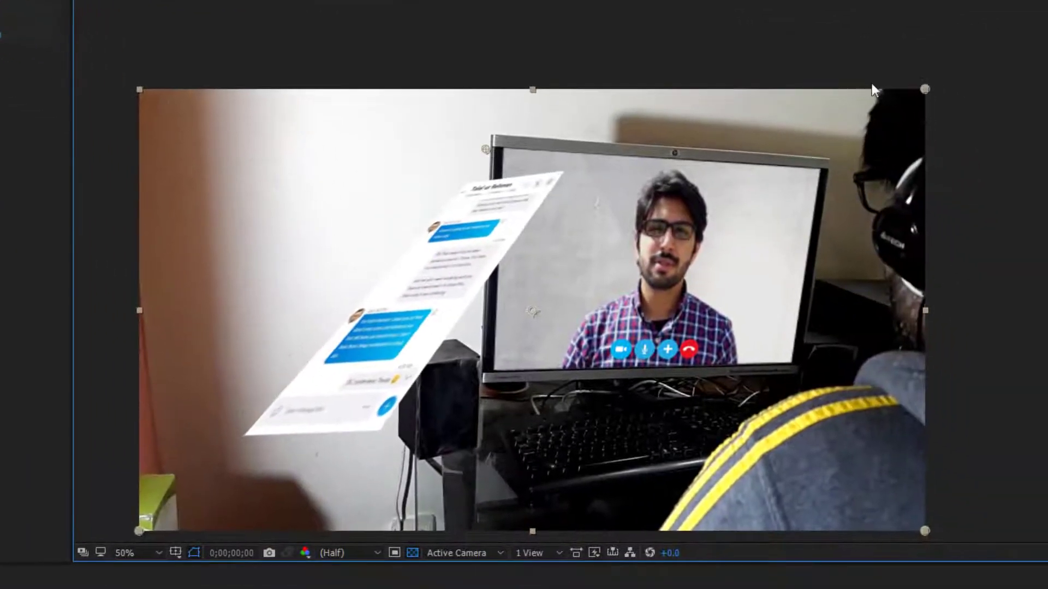
pyautogui.moveTo(926, 87); pyautogui.dragTo(827, 173)
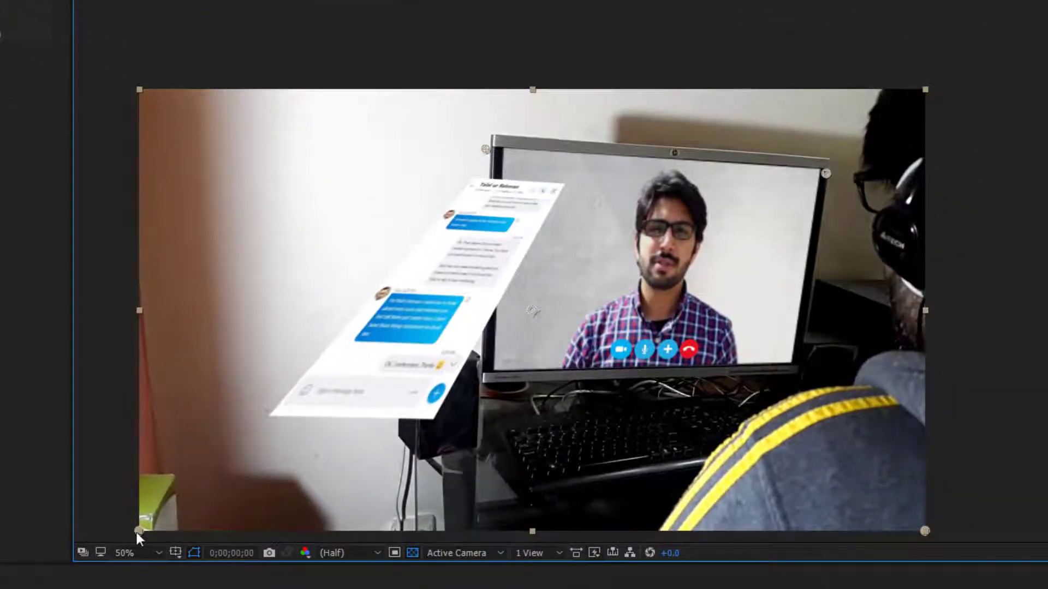
pyautogui.moveTo(138, 531); pyautogui.dragTo(483, 371)
pyautogui.moveTo(924, 532); pyautogui.dragTo(794, 365)
# Step: Fine-tune the Chat layer's corner pins, including the upper-left and lower-left ones, to match the monitor screen's exact corners
pyautogui.scroll(2, 552, 187)
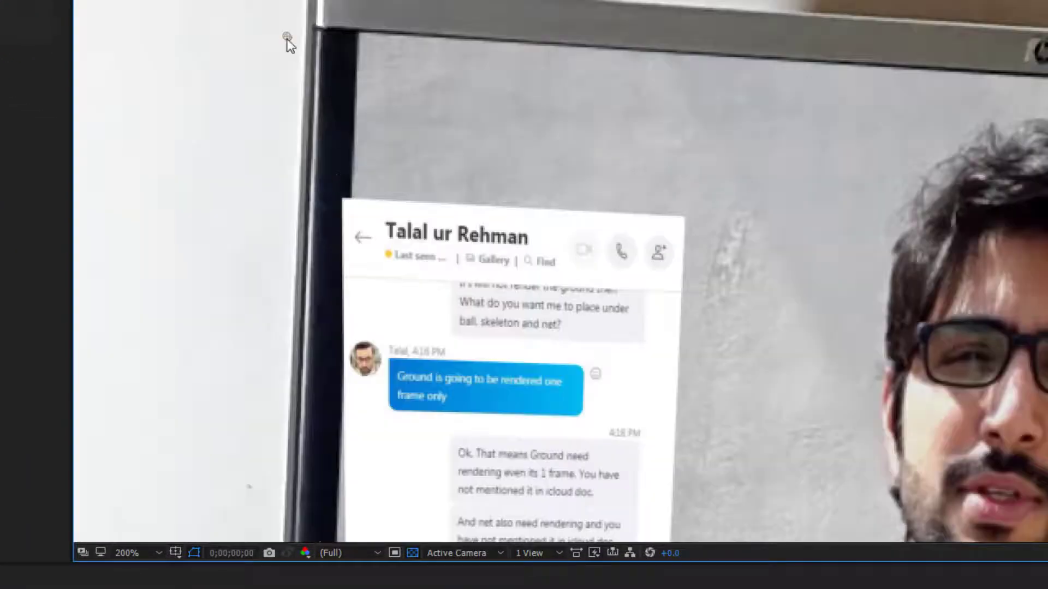
pyautogui.moveTo(288, 37); pyautogui.dragTo(359, 33)
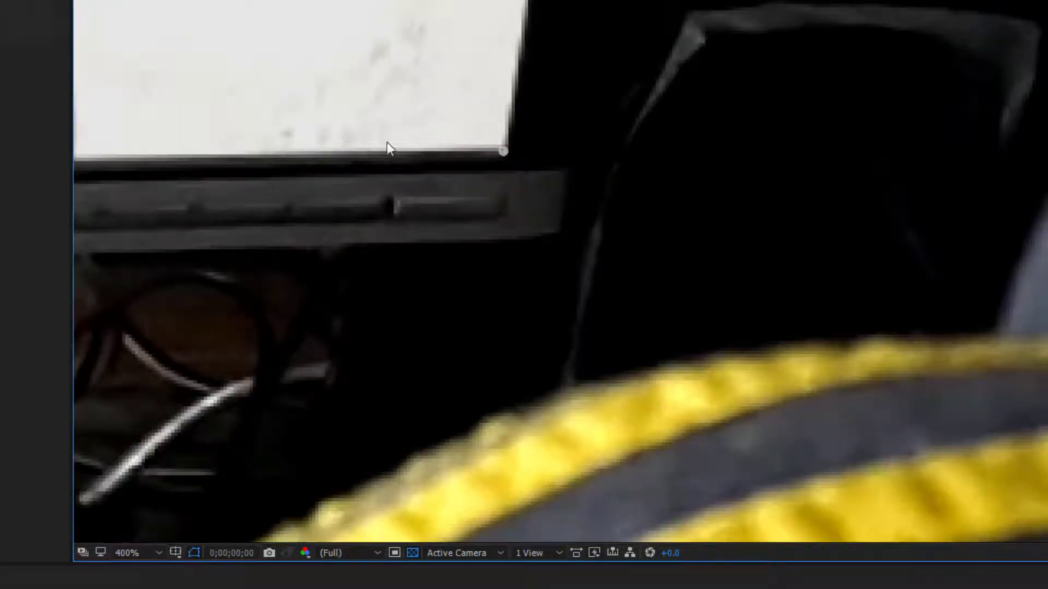
pyautogui.moveTo(453, 145); pyautogui.dragTo(724, 238)
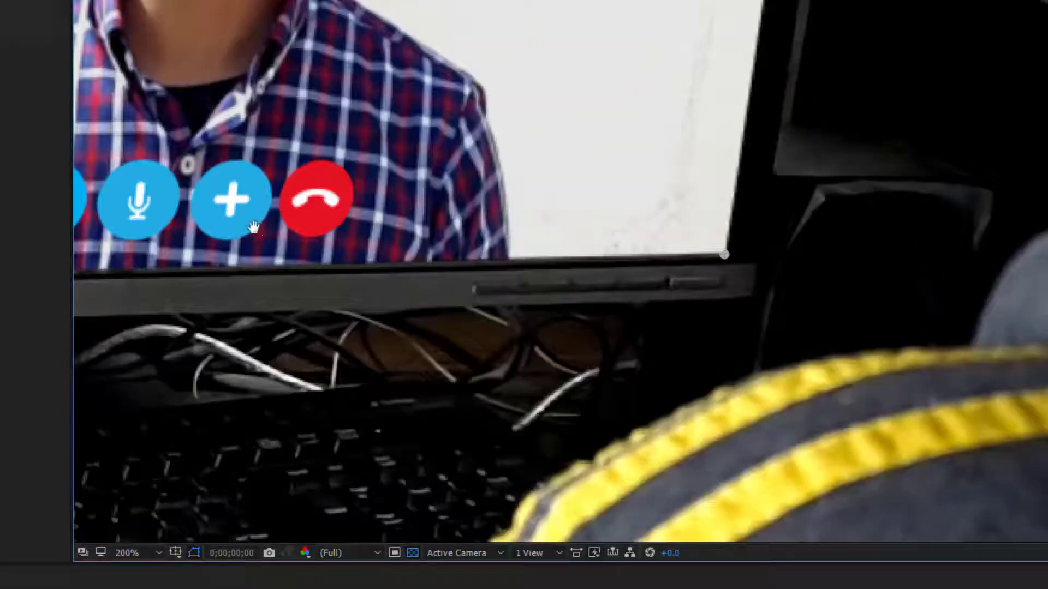
pyautogui.moveTo(253, 227); pyautogui.dragTo(686, 227)
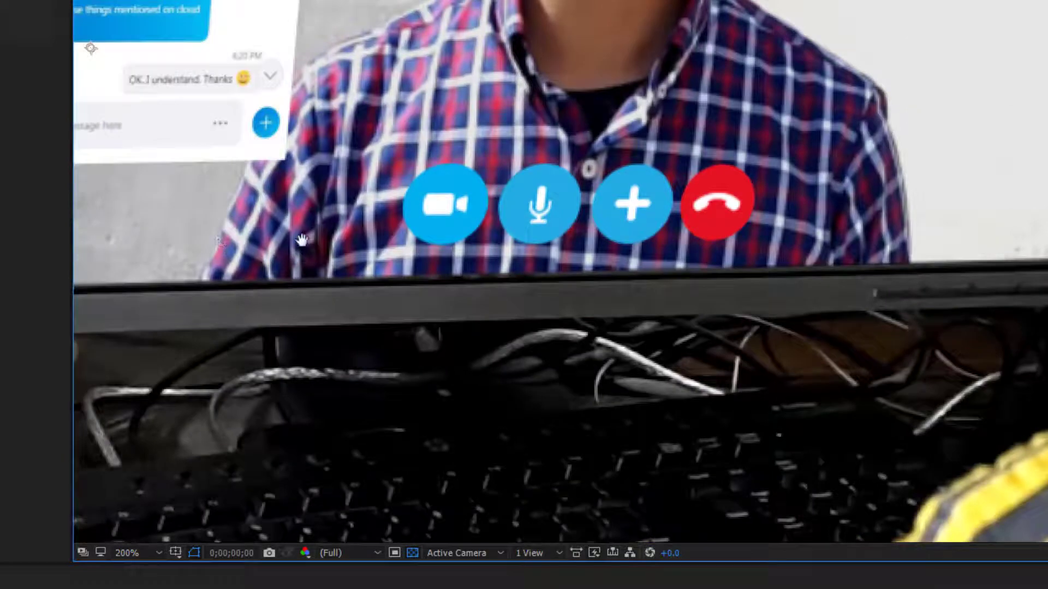
pyautogui.moveTo(302, 240); pyautogui.dragTo(577, 217)
pyautogui.moveTo(474, 256); pyautogui.dragTo(493, 242)
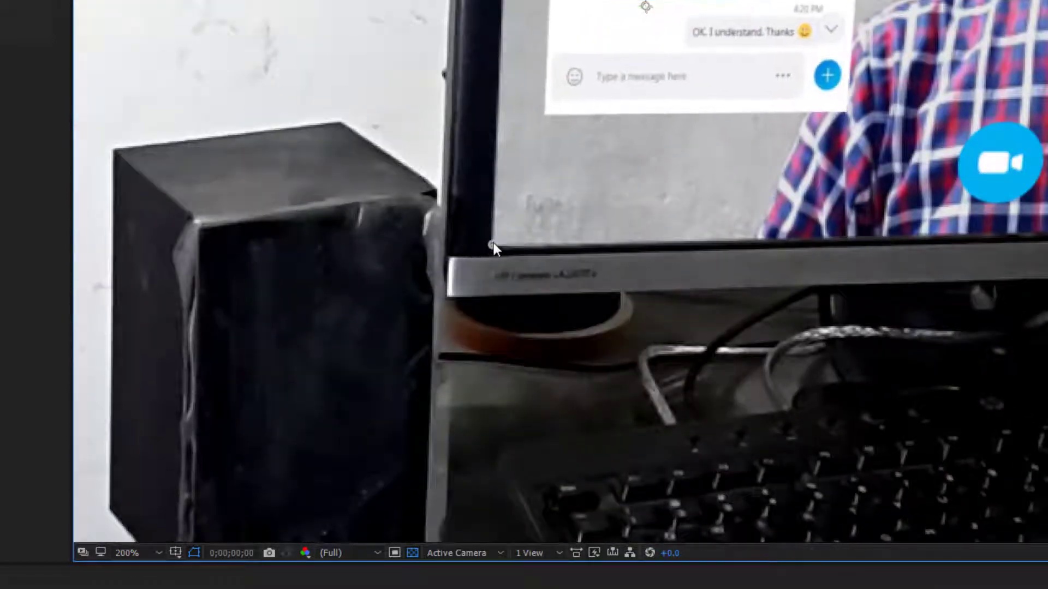
# Step: Scale the call-button layer down and center the buttons over the lower part of the caller's shirt
pyautogui.scroll(-1, 493, 242)
pyautogui.moveTo(591, 234); pyautogui.dragTo(486, 383)
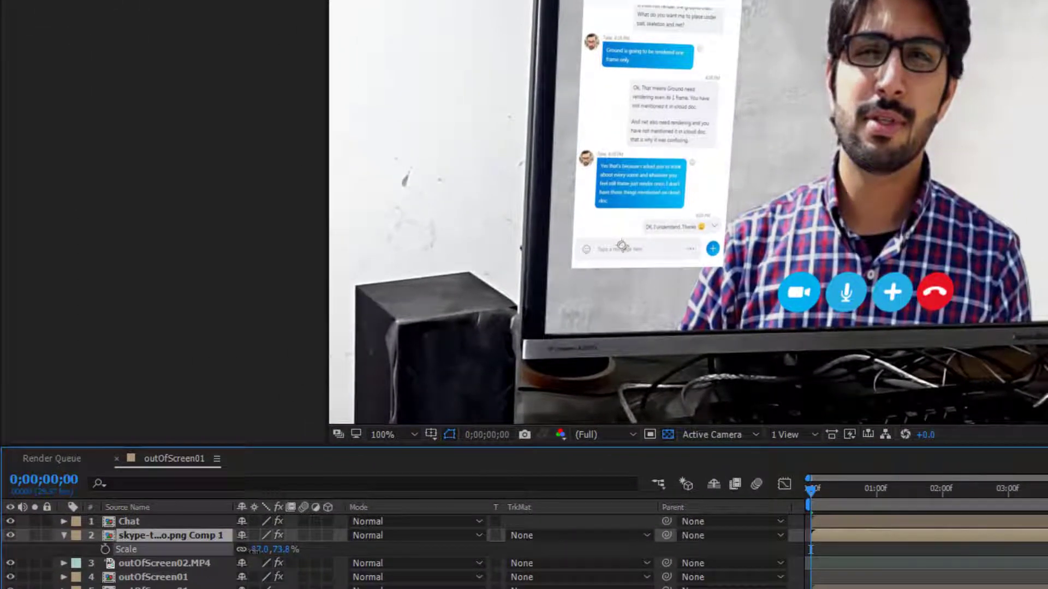
pyautogui.moveTo(251, 550); pyautogui.dragTo(238, 556)
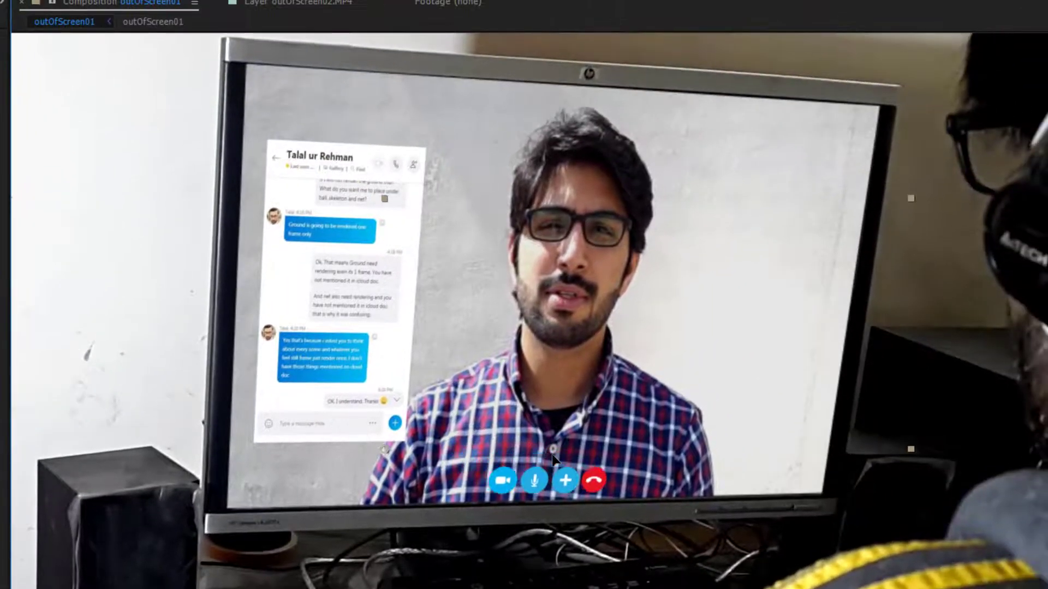
pyautogui.moveTo(552, 452); pyautogui.dragTo(556, 449)
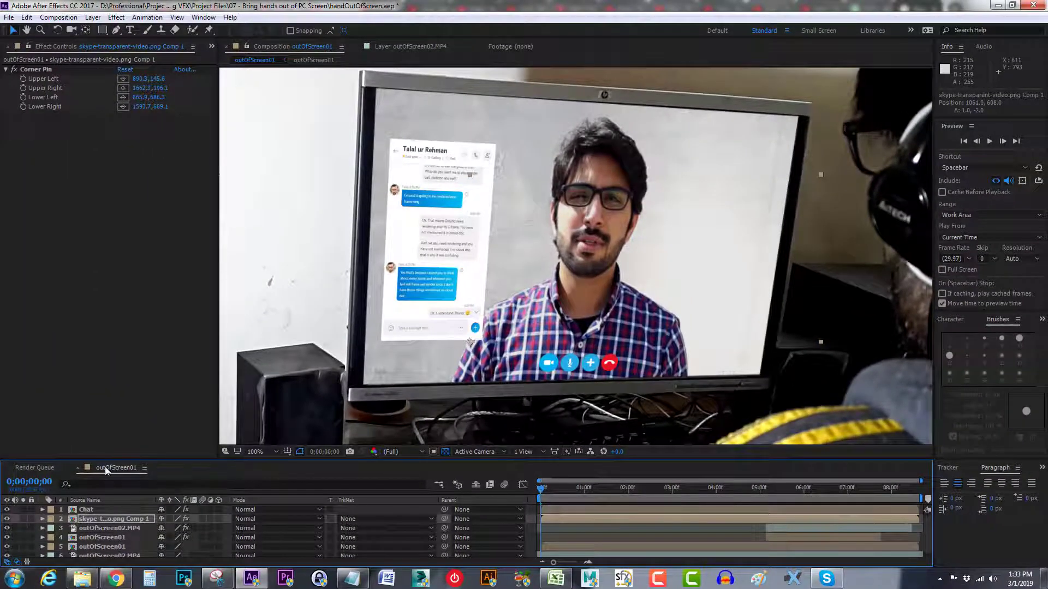
# Step: Save the project and preview the composite from the start of the timeline
pyautogui.hotkey('ctrl', 's')
pyautogui.click(988, 145)
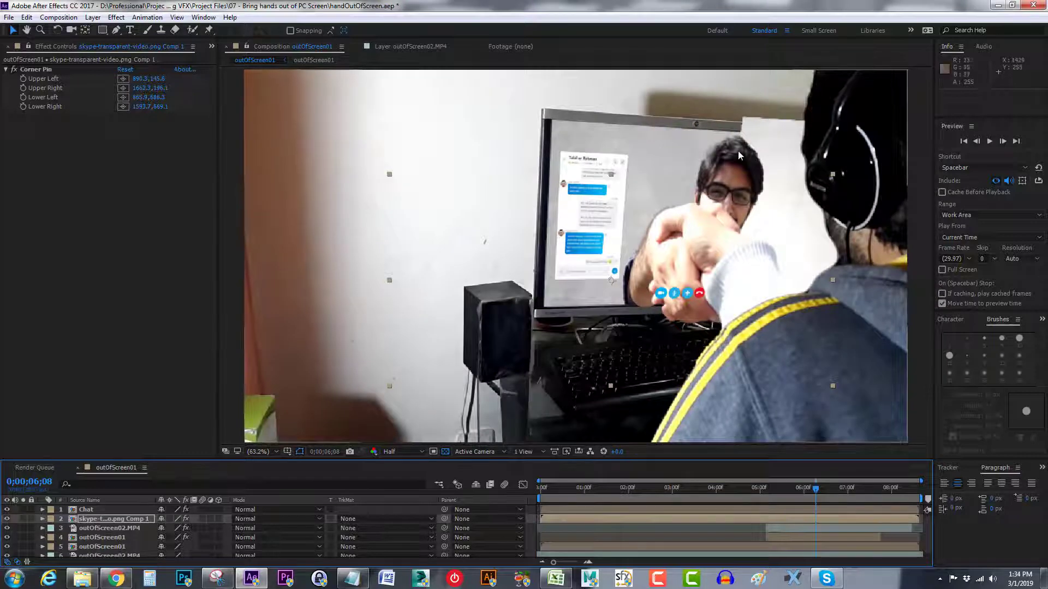
# Step: Move the skype-transparent-video call-button layer below the upper outOfScreen01 layer so the hands cover the buttons
pyautogui.click(97, 510)
pyautogui.click(104, 519)
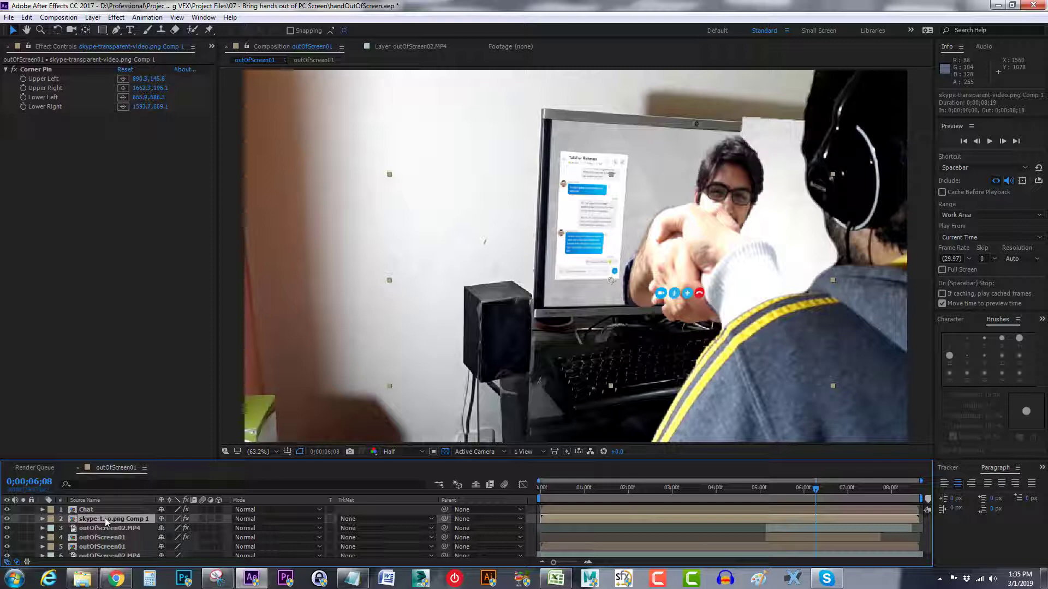
pyautogui.moveTo(105, 518); pyautogui.dragTo(148, 549)
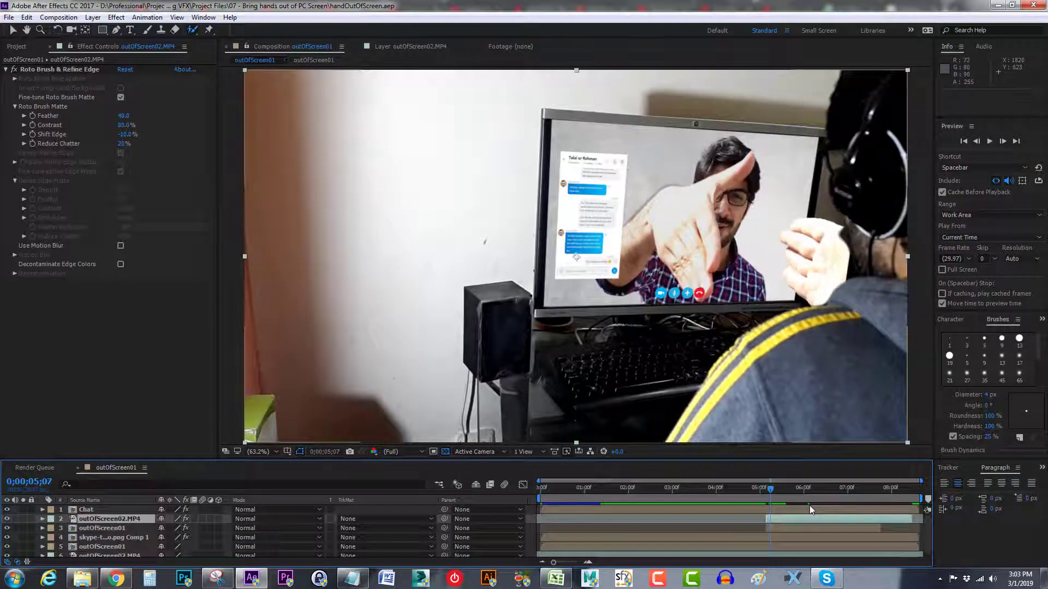
# Step: Examine frame by frame how the two hands meet, from 0;00;05;07 to 0;00;05;14
pyautogui.press('pagedown')
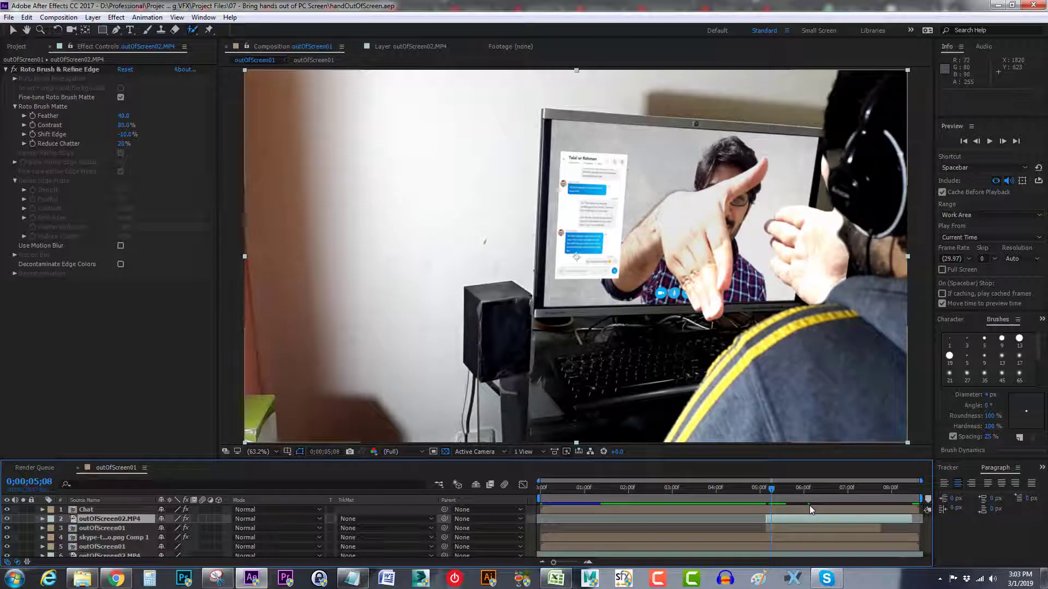
pyautogui.press('pagedown')
pyautogui.press('pagedown')
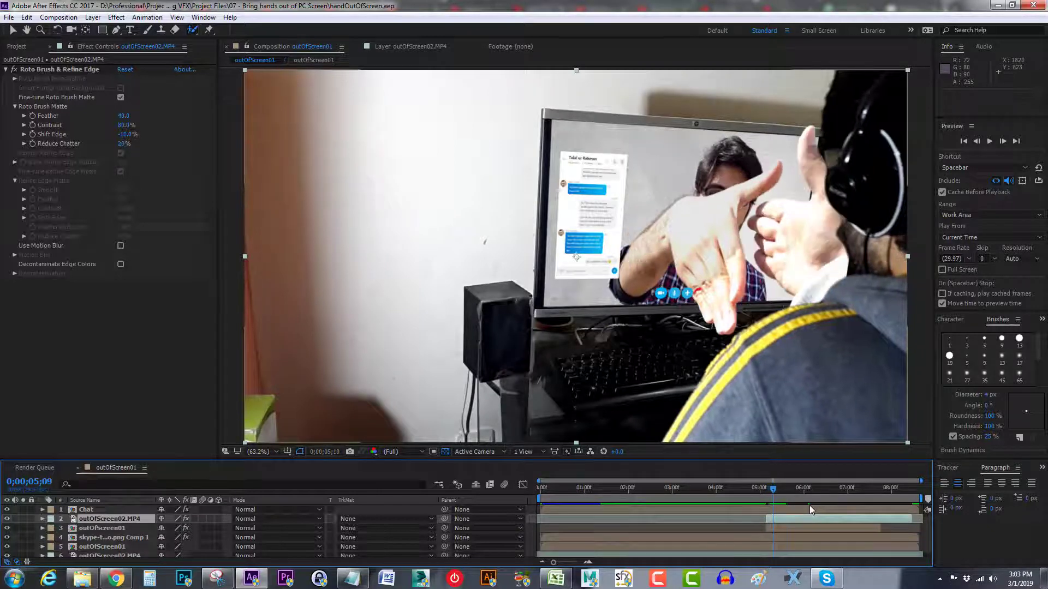
pyautogui.press('pagedown')
pyautogui.press('pagedown')
pyautogui.press('pagedown')
pyautogui.press('pagedown')
pyautogui.press('pagedown')
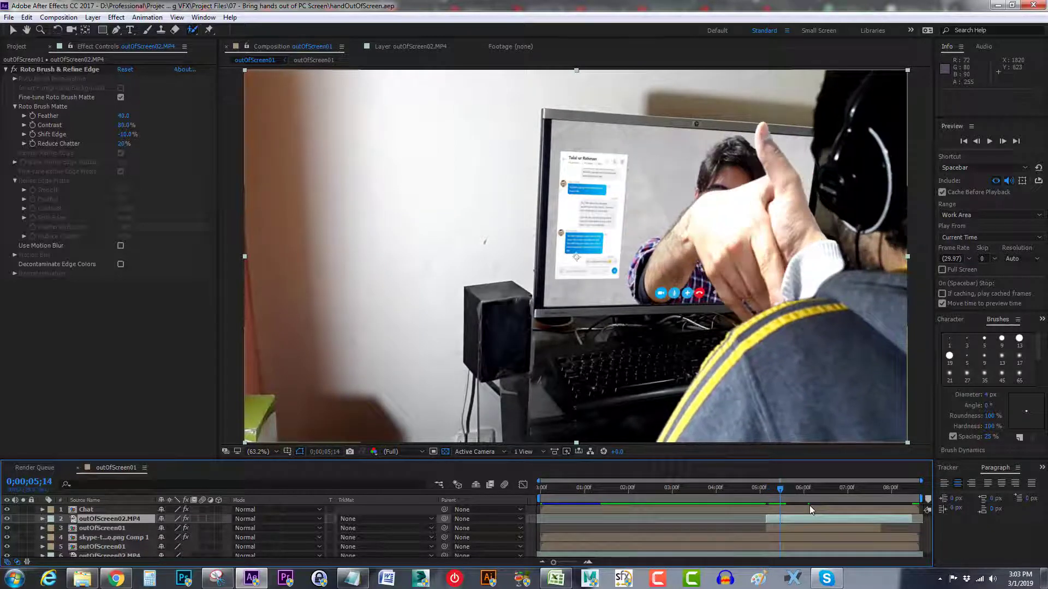
# Step: Select both outOfScreen02.MP4 layers and shift them slightly earlier in time to adjust the handshake timing
pyautogui.moveTo(782, 490); pyautogui.dragTo(768, 491)
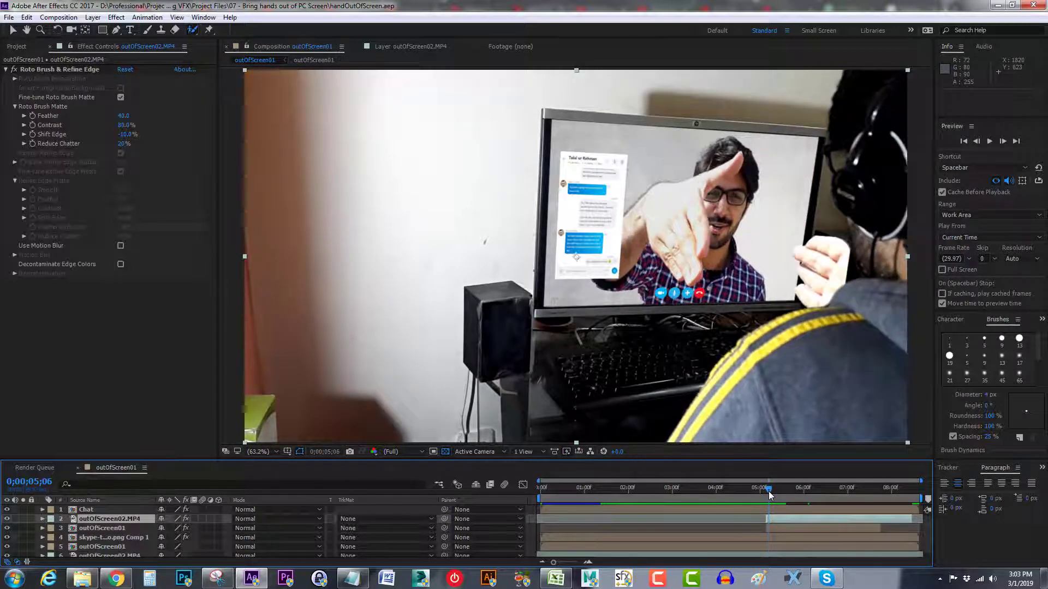
pyautogui.press('pagedown')
pyautogui.press('pagedown')
pyautogui.keyDown('ctrl'); pyautogui.click(776, 554); pyautogui.keyUp('ctrl')
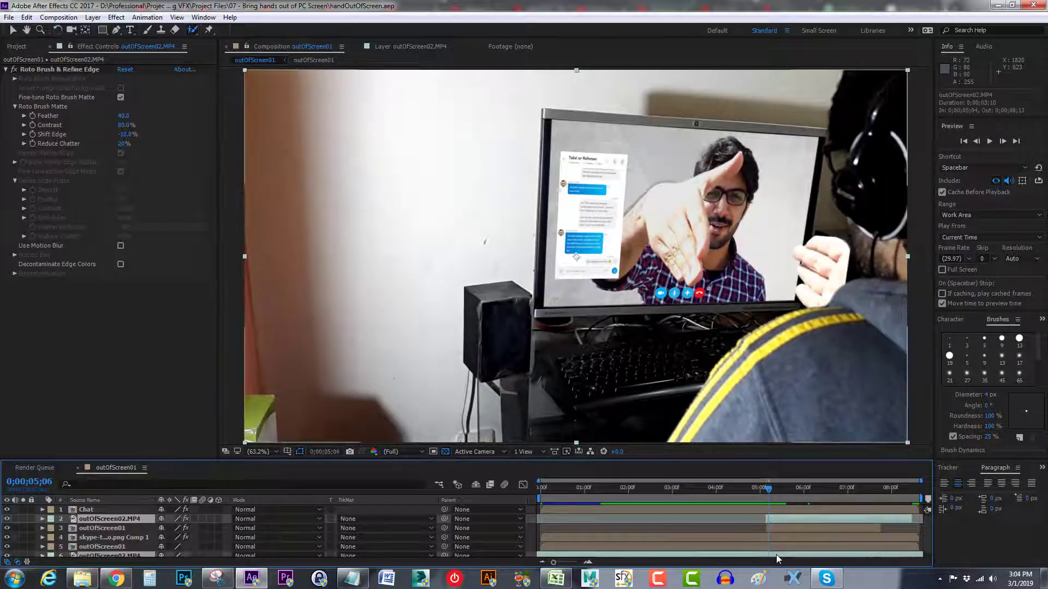
pyautogui.moveTo(796, 518); pyautogui.dragTo(785, 519)
pyautogui.click(778, 491)
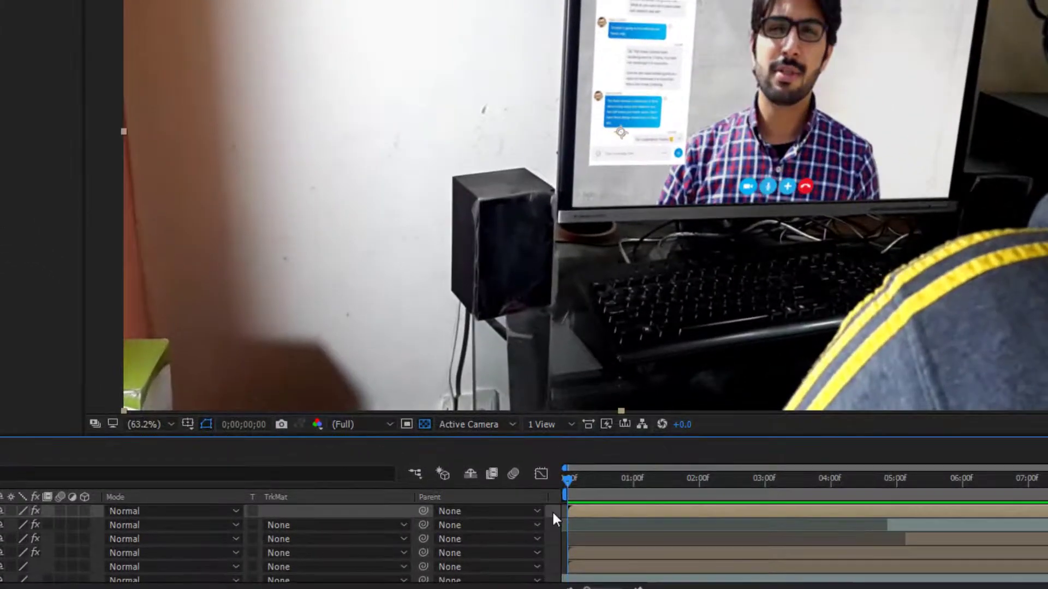
# Step: Add an adjustment layer above all layers and apply the Remove Grain effect to it
pyautogui.rightClick(530, 509)
pyautogui.moveTo(609, 329)
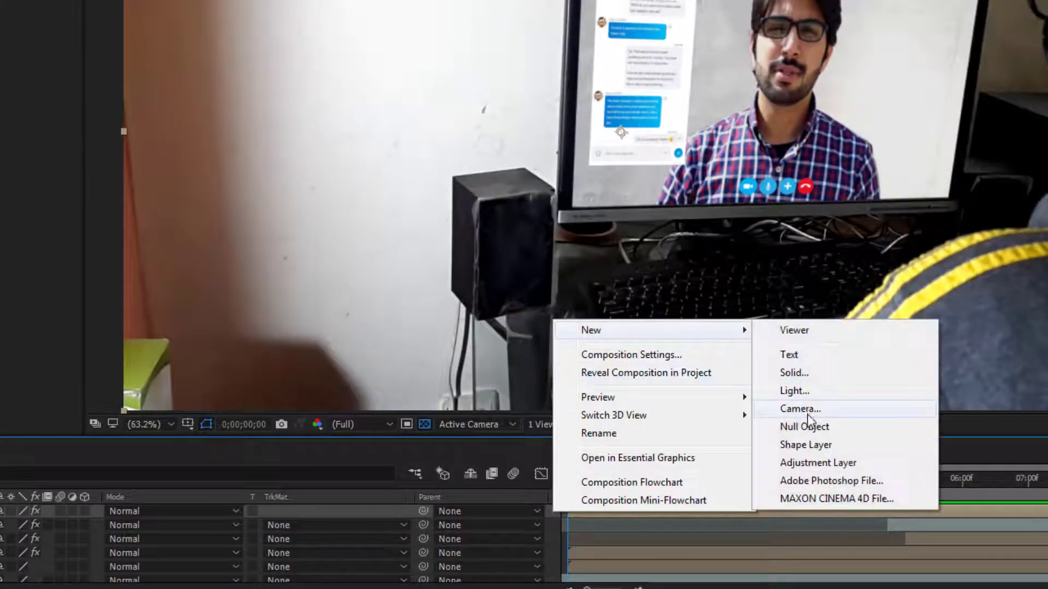
pyautogui.click(813, 463)
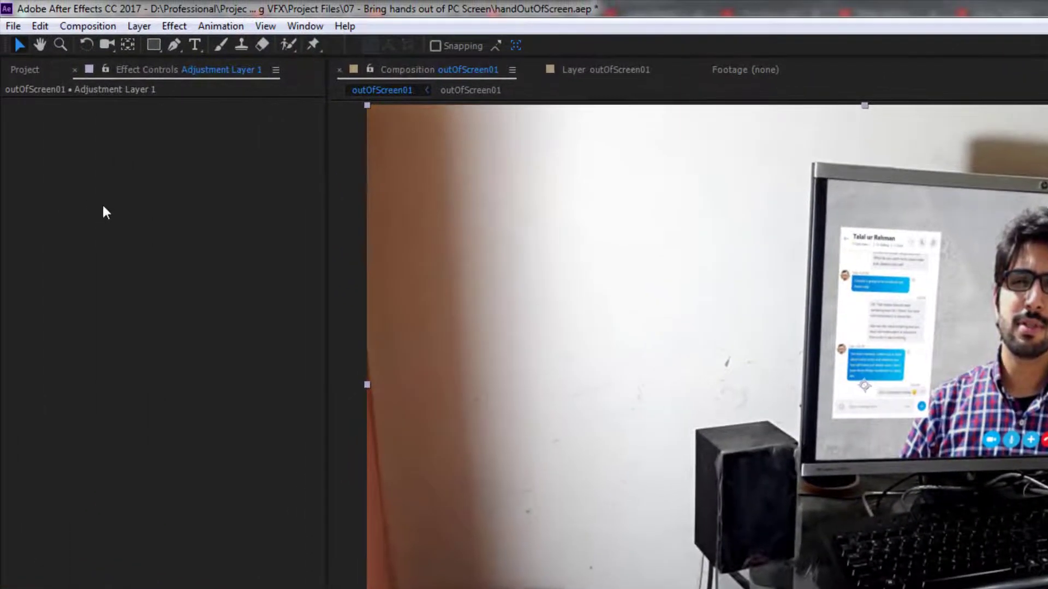
pyautogui.rightClick(105, 212)
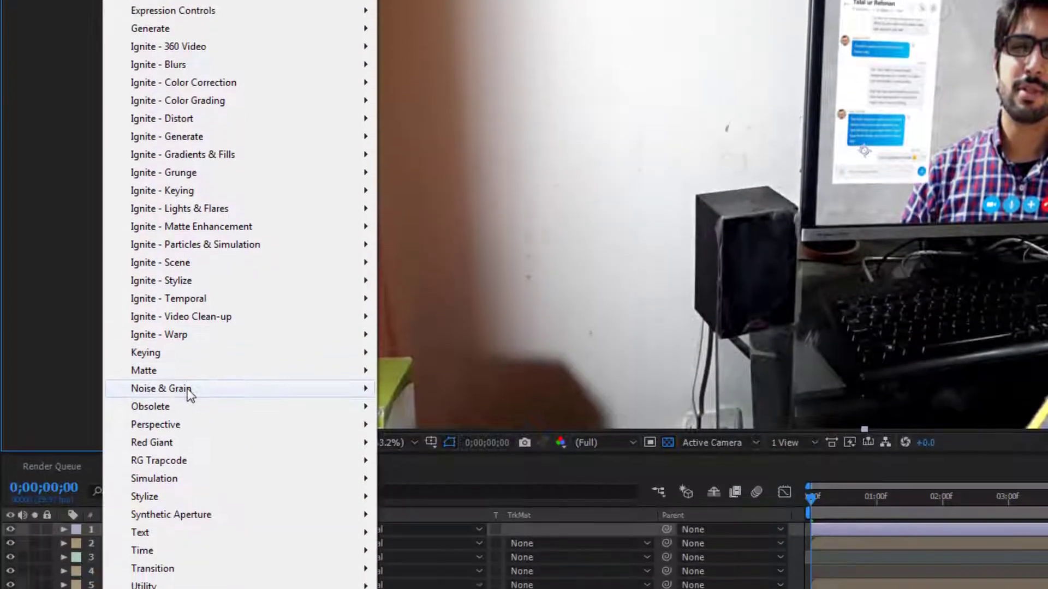
pyautogui.moveTo(189, 390)
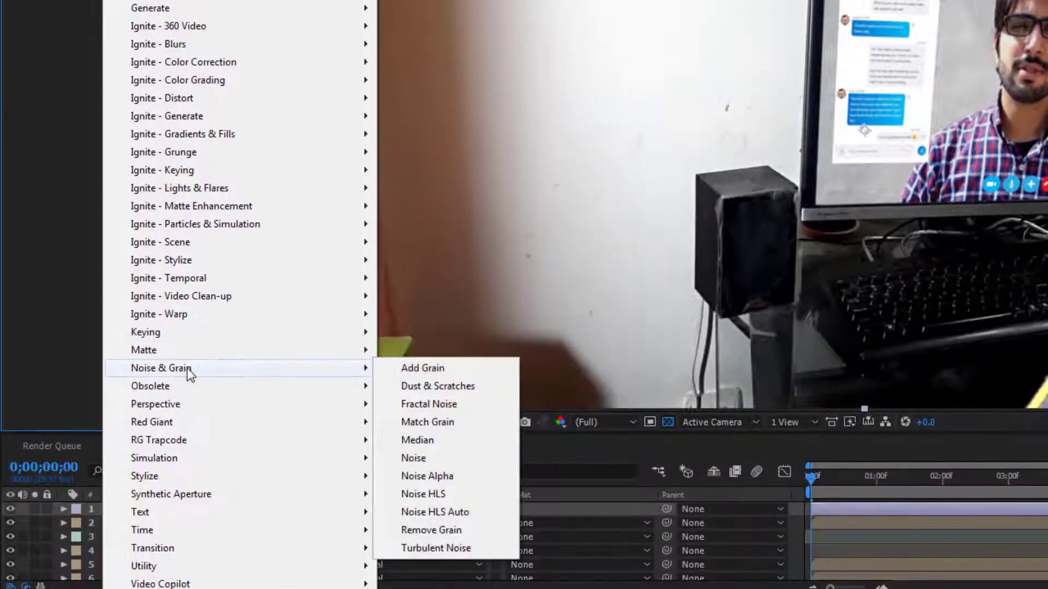
pyautogui.click(430, 531)
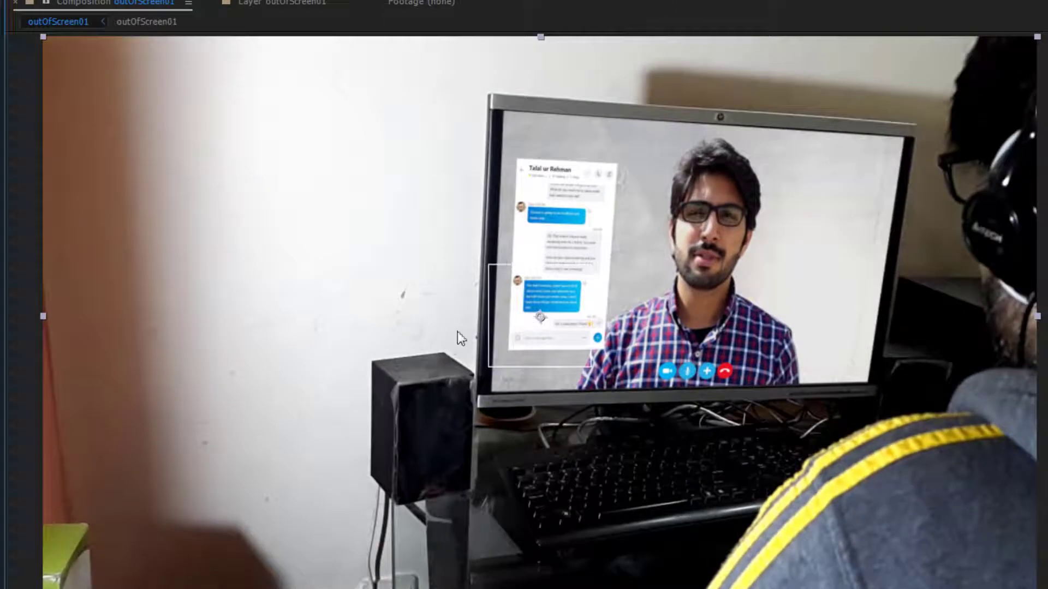
# Step: Move the Remove Grain preview region onto the wall shadow, set Passes to 4 and the viewing mode to Final Output
pyautogui.moveTo(458, 332); pyautogui.dragTo(189, 542)
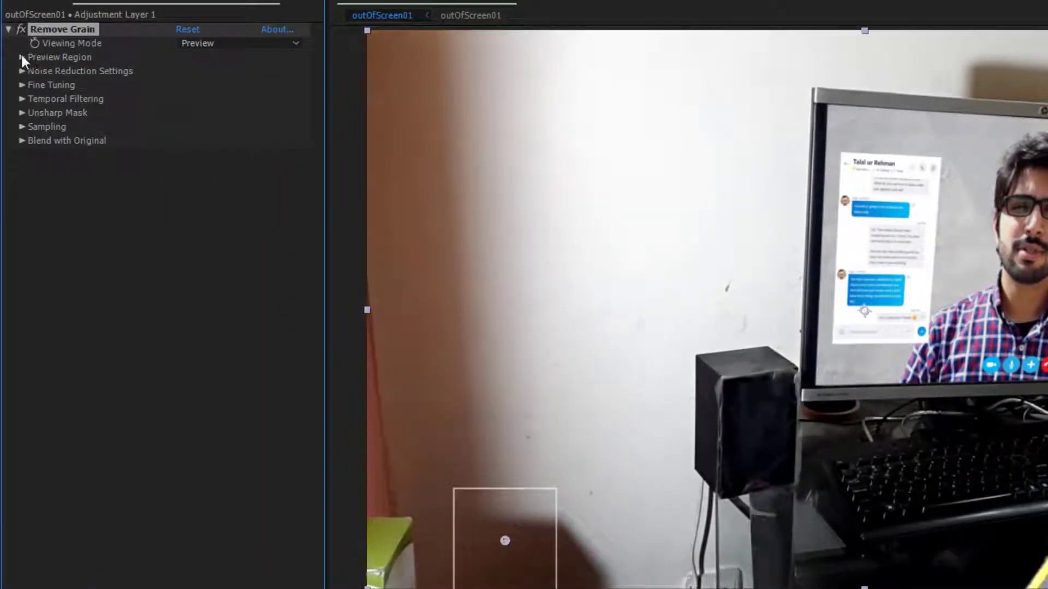
pyautogui.click(21, 71)
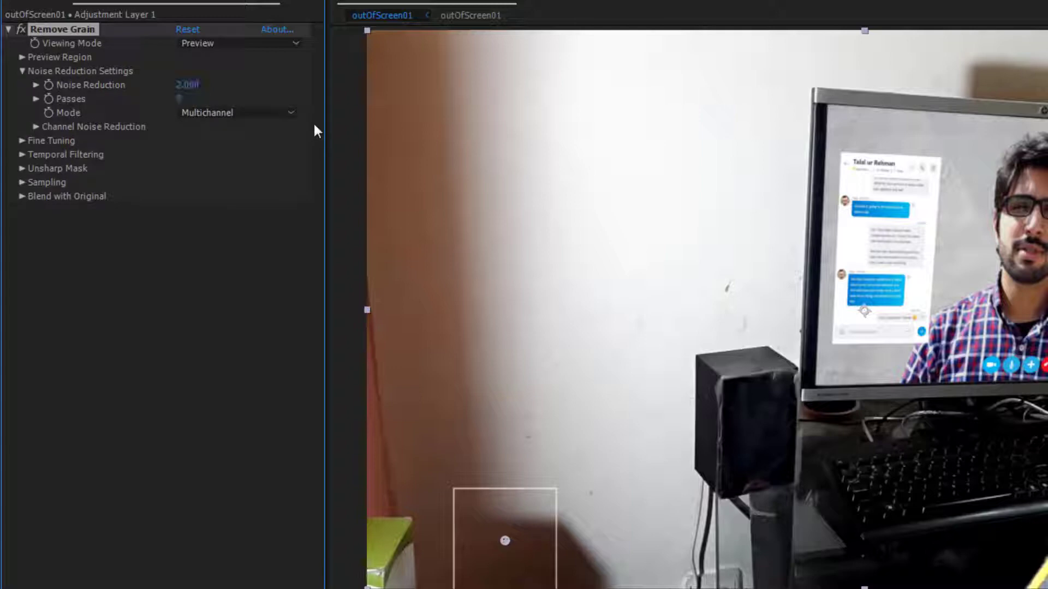
pyautogui.click(179, 99)
pyautogui.press('Return')
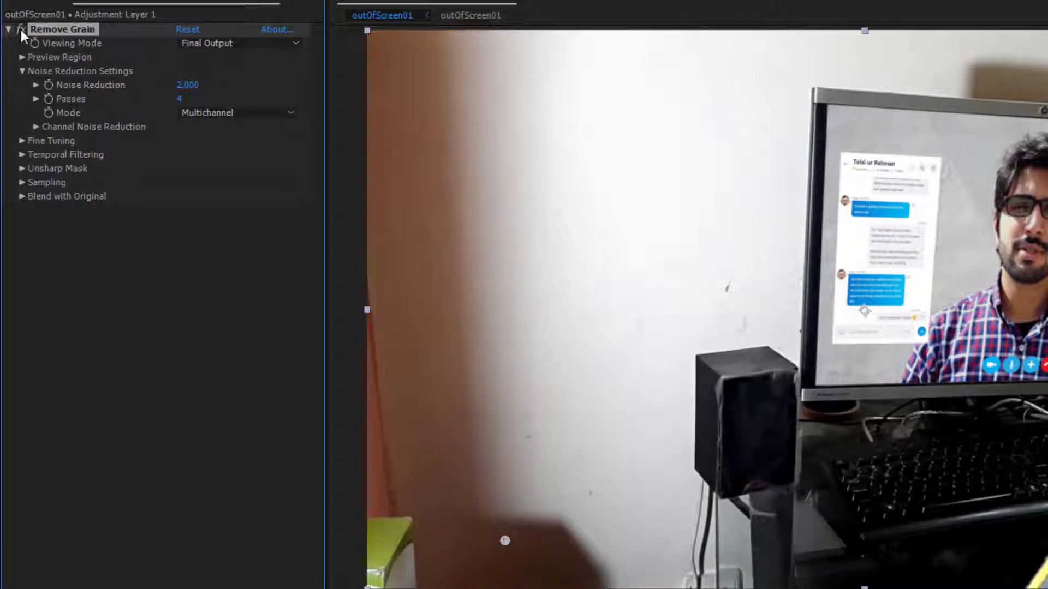
pyautogui.click(8, 29)
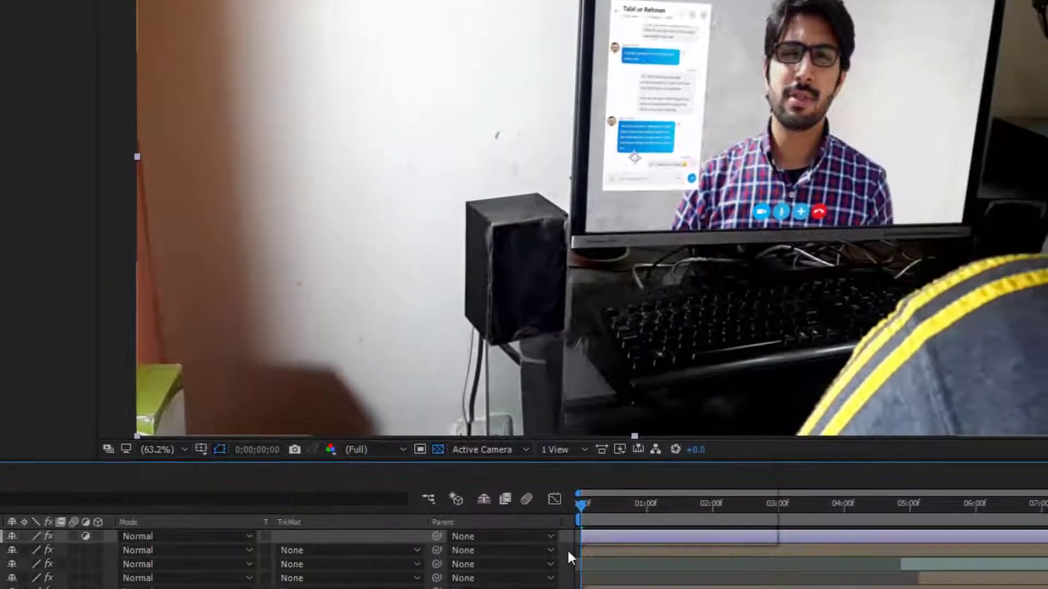
# Step: Add a second adjustment layer on top and give it an Apply Color LUT effect using the Autobots, Roll Out LUT
pyautogui.rightClick(568, 556)
pyautogui.moveTo(639, 369)
pyautogui.click(841, 503)
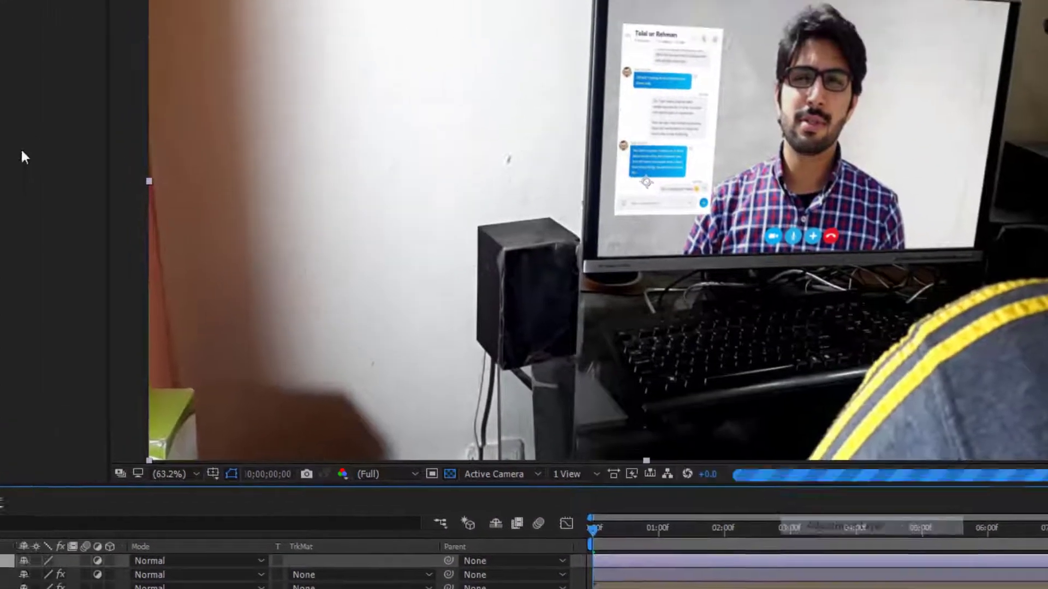
pyautogui.hotkey('ctrl', 'v')
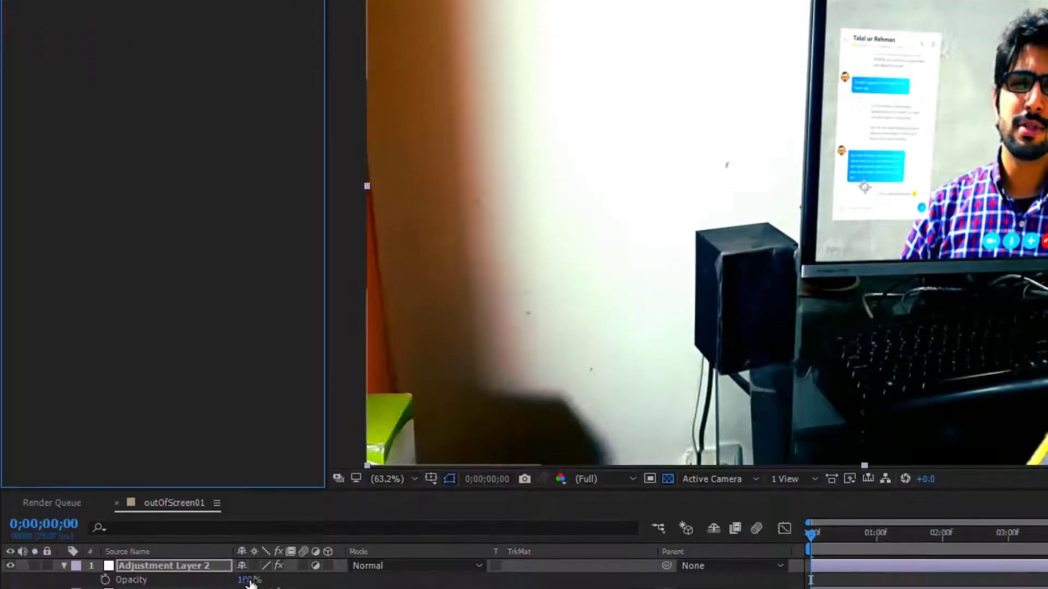
# Step: Set the opacity of the color LUT adjustment layer to 50%
pyautogui.click(251, 580)
pyautogui.write('50')
pyautogui.press('Return')
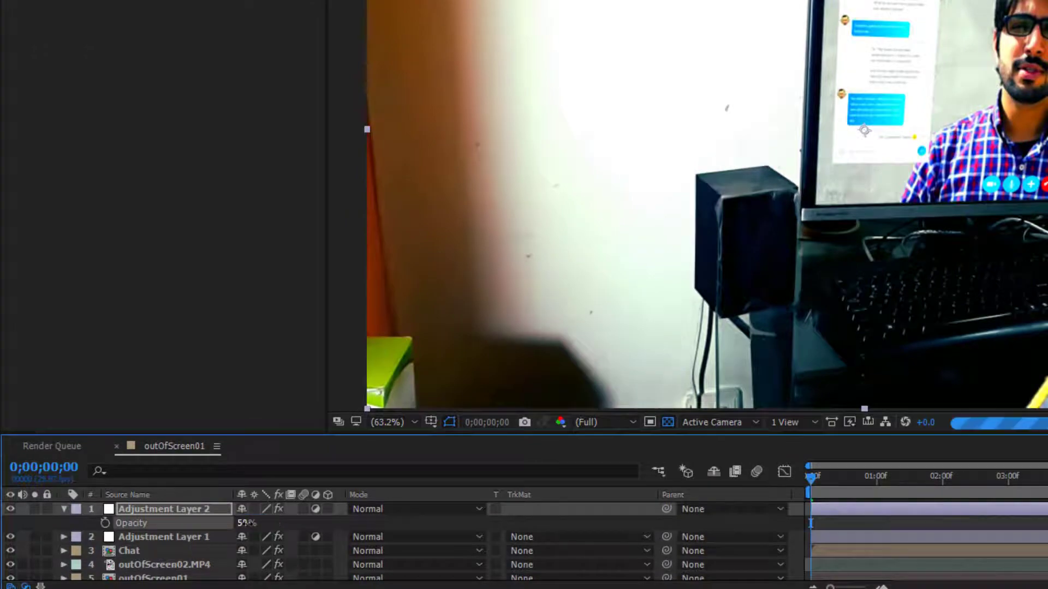
pyautogui.click(64, 509)
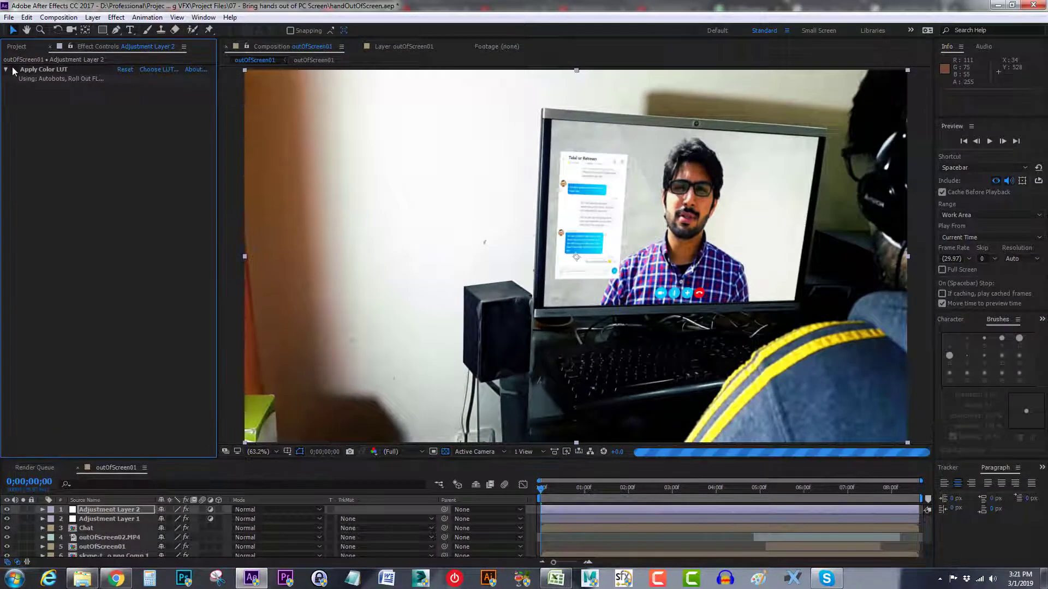
# Step: Add a dark solid layer at composition size, 1920 x 1080 px, above all layers
pyautogui.rightClick(530, 392)
pyautogui.moveTo(601, 399)
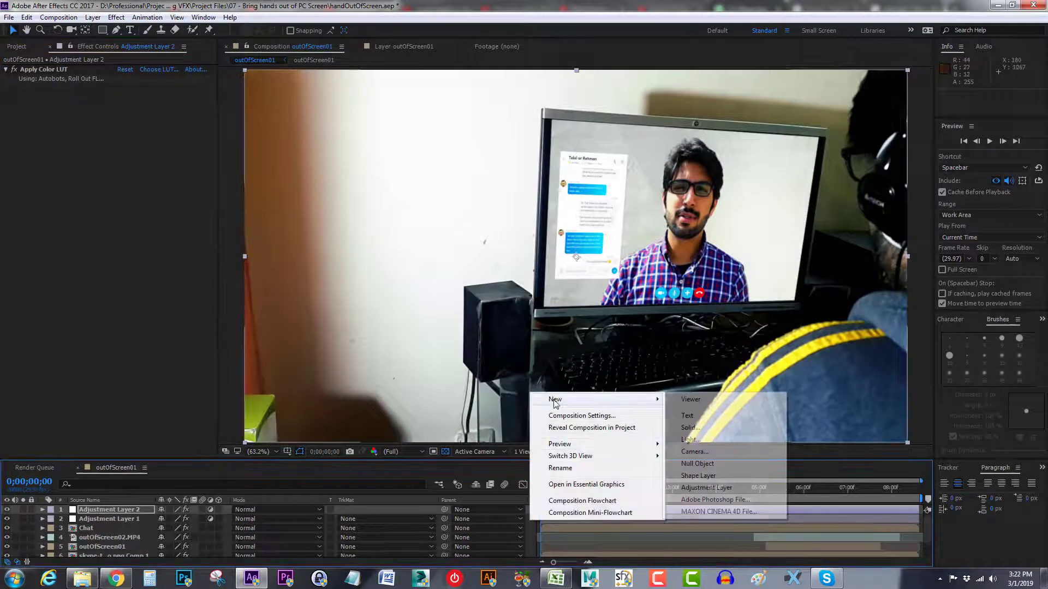
pyautogui.click(699, 428)
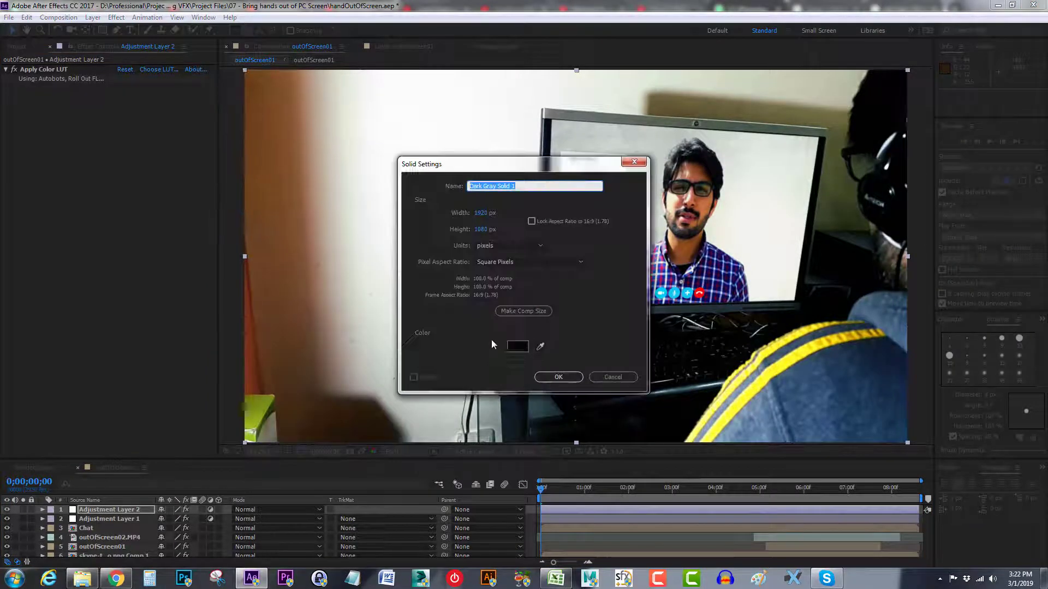
pyautogui.click(512, 312)
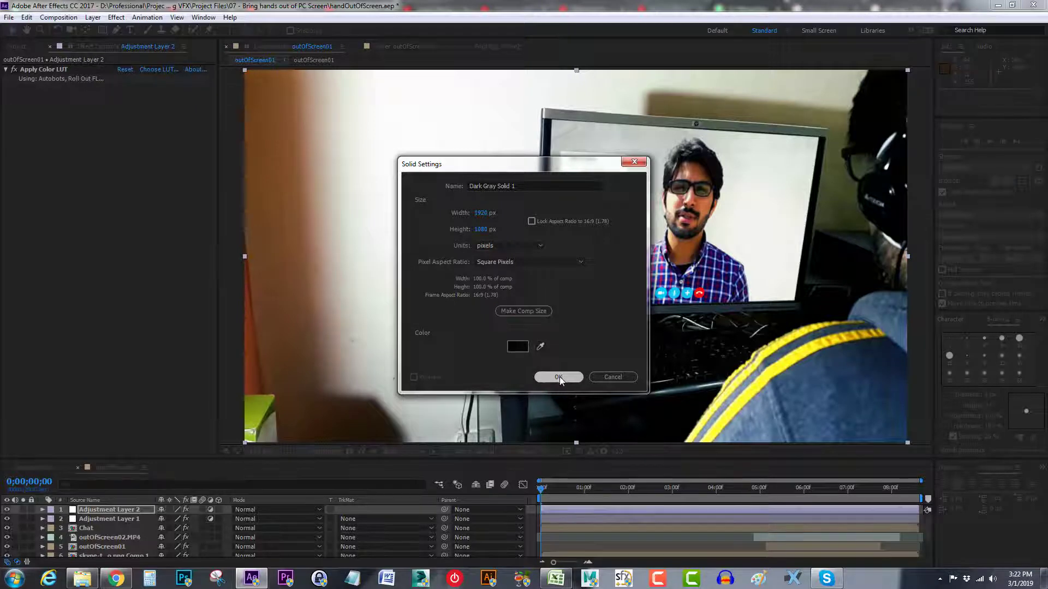
pyautogui.click(558, 377)
# Step: Mask the solid with a full-frame rectangle reduced to about 84.5% height, set it to Subtract for letterbox bars, and save the project
pyautogui.doubleClick(102, 30)
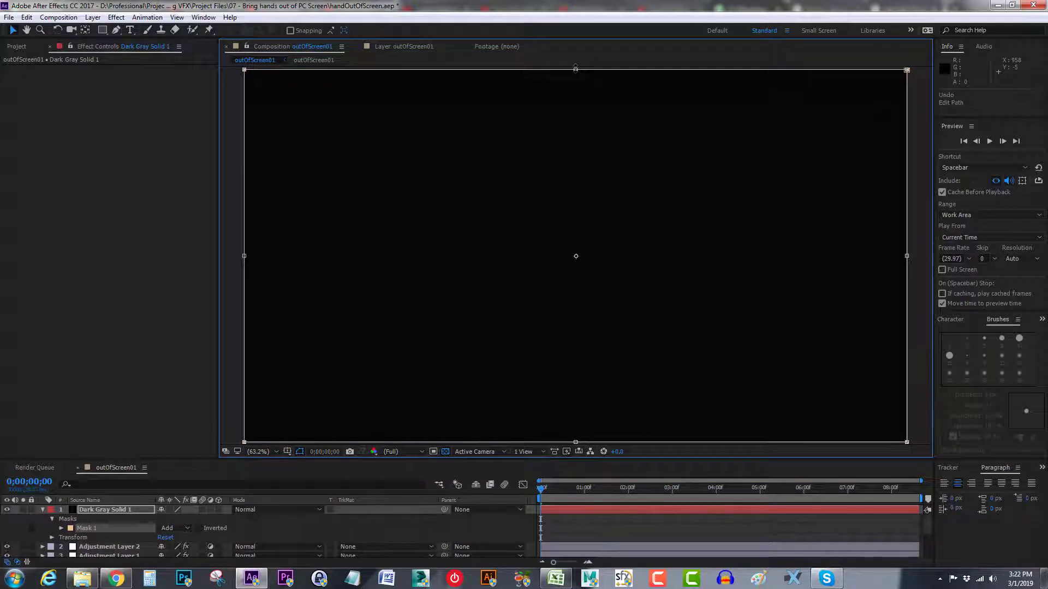
pyautogui.moveTo(575, 71); pyautogui.dragTo(577, 100)
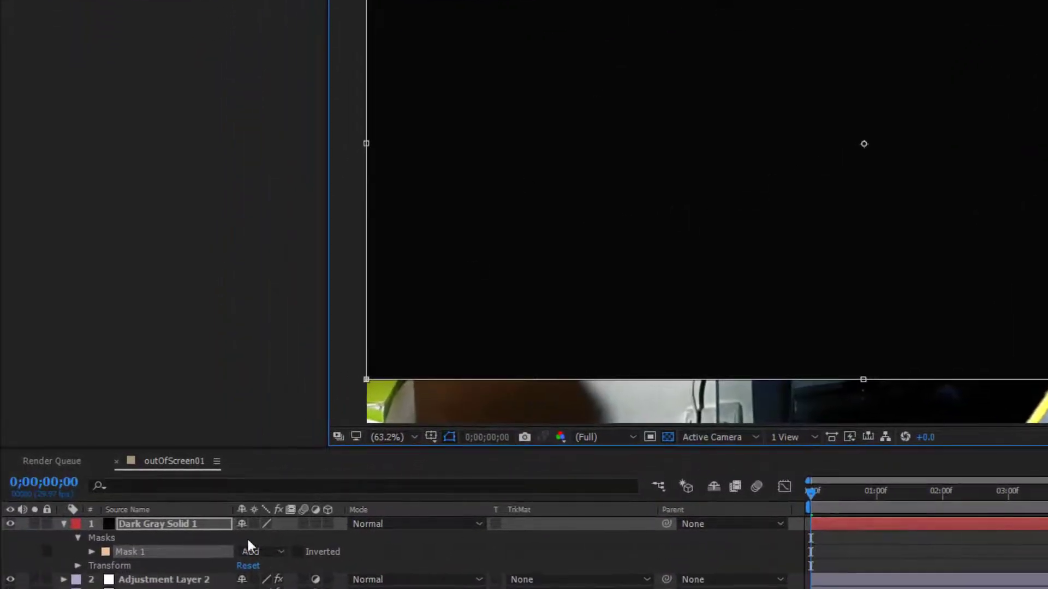
pyautogui.click(250, 552)
pyautogui.click(277, 463)
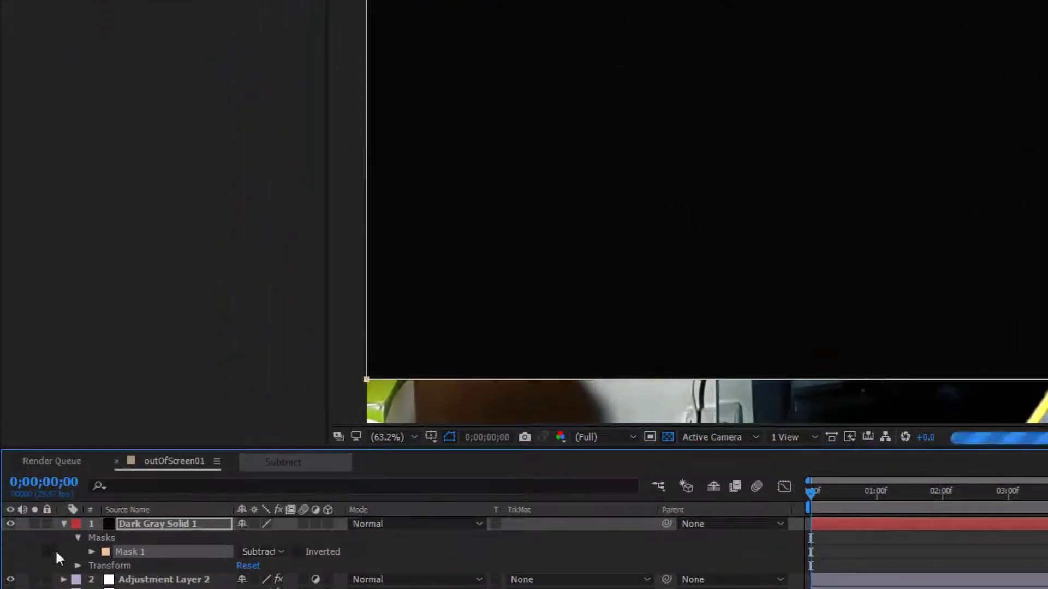
pyautogui.click(64, 524)
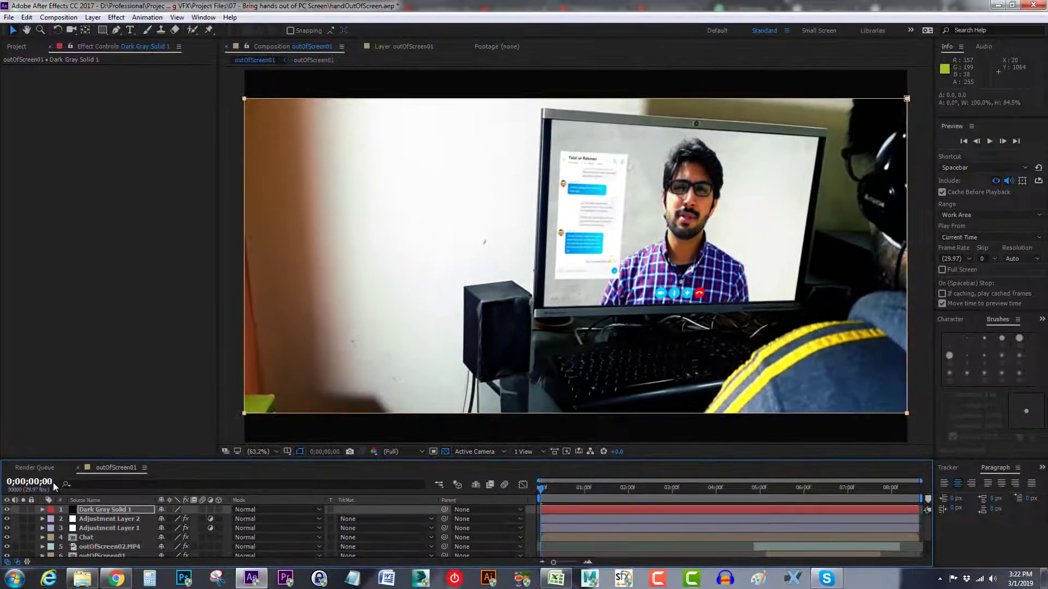
pyautogui.click(528, 514)
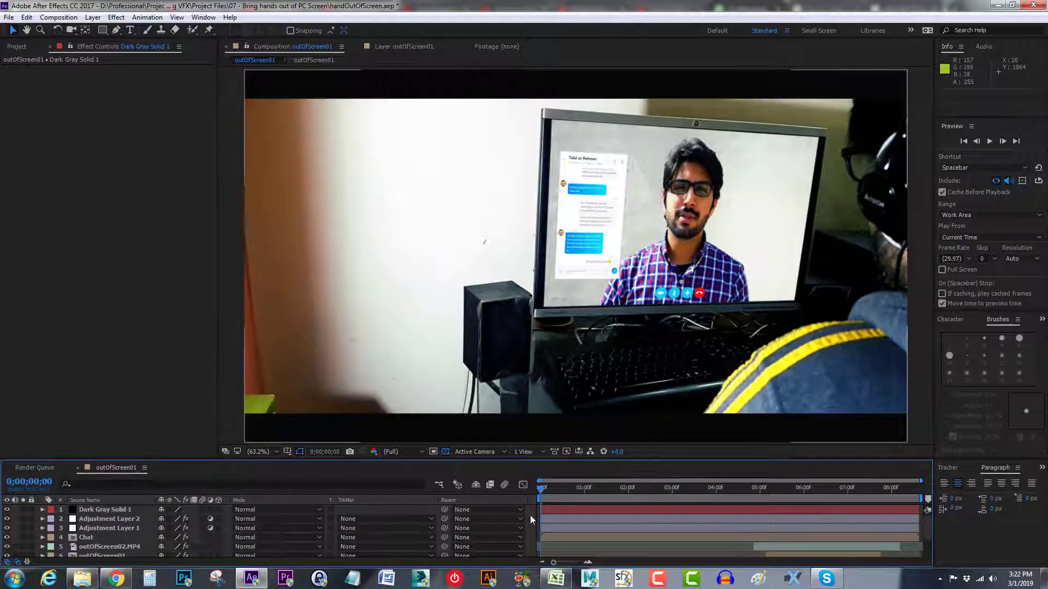
pyautogui.hotkey('ctrl', 's')
# Step: Apply the Sharpen effect to the bottommost outOfScreen02.MP4 layer
pyautogui.scroll(-2, 846, 533)
pyautogui.click(97, 552)
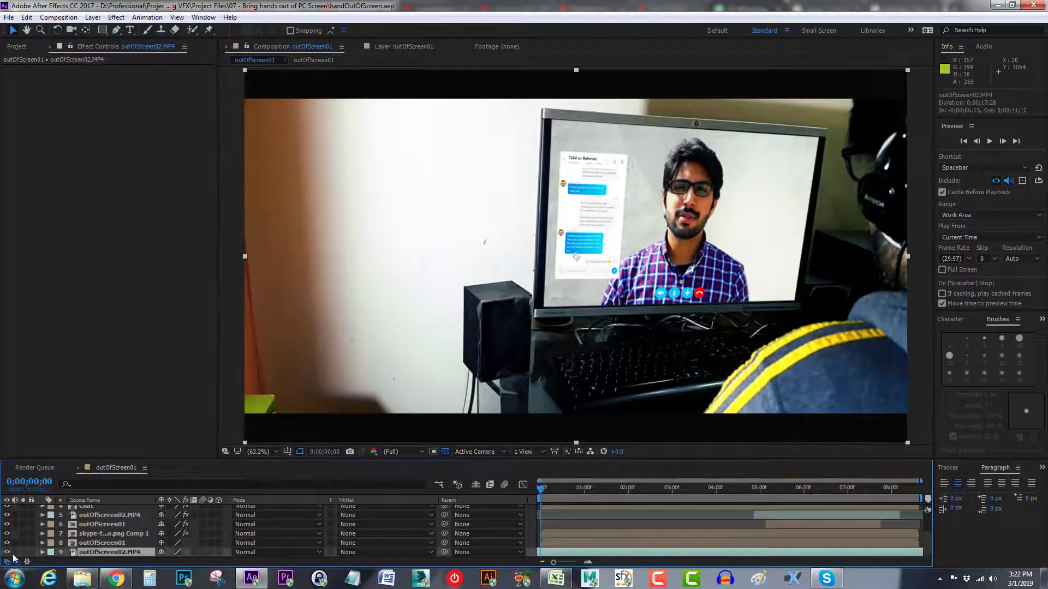
pyautogui.click(117, 17)
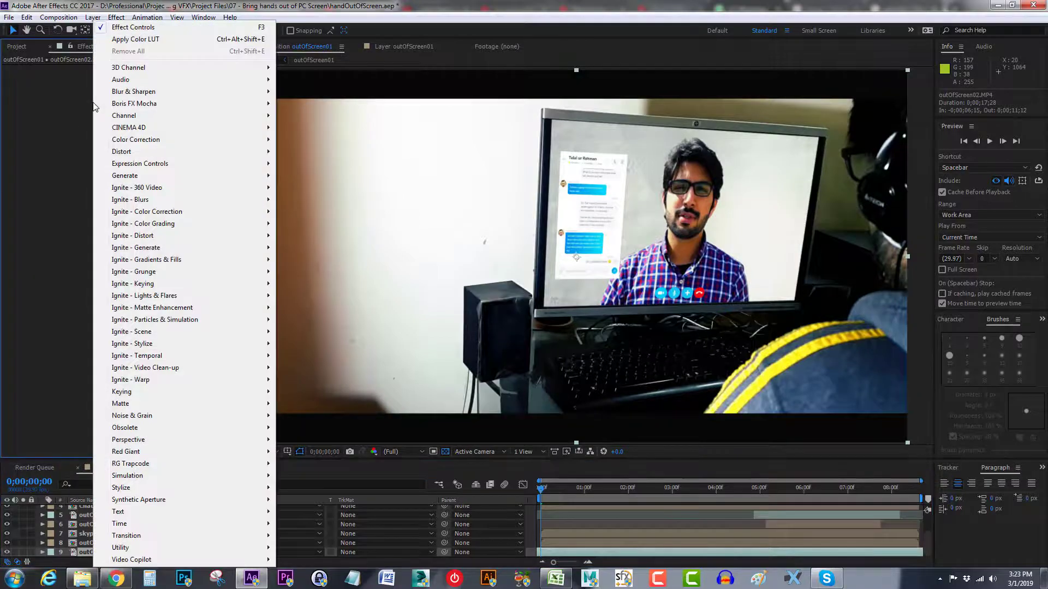
pyautogui.moveTo(142, 92)
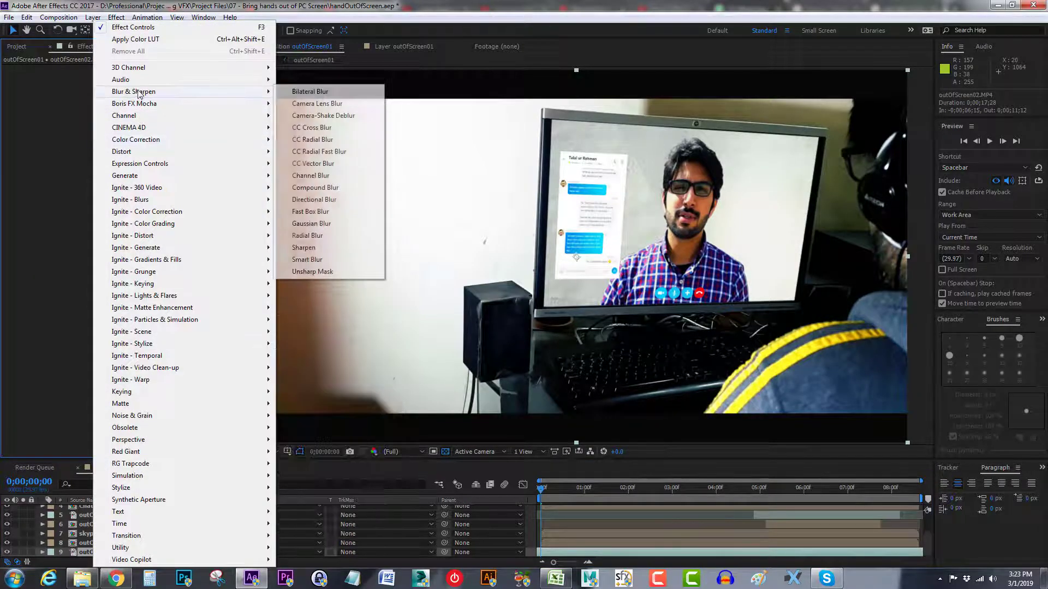
pyautogui.click(304, 248)
# Step: Set the Sharpen Amount to 20 and save the project
pyautogui.click(121, 78)
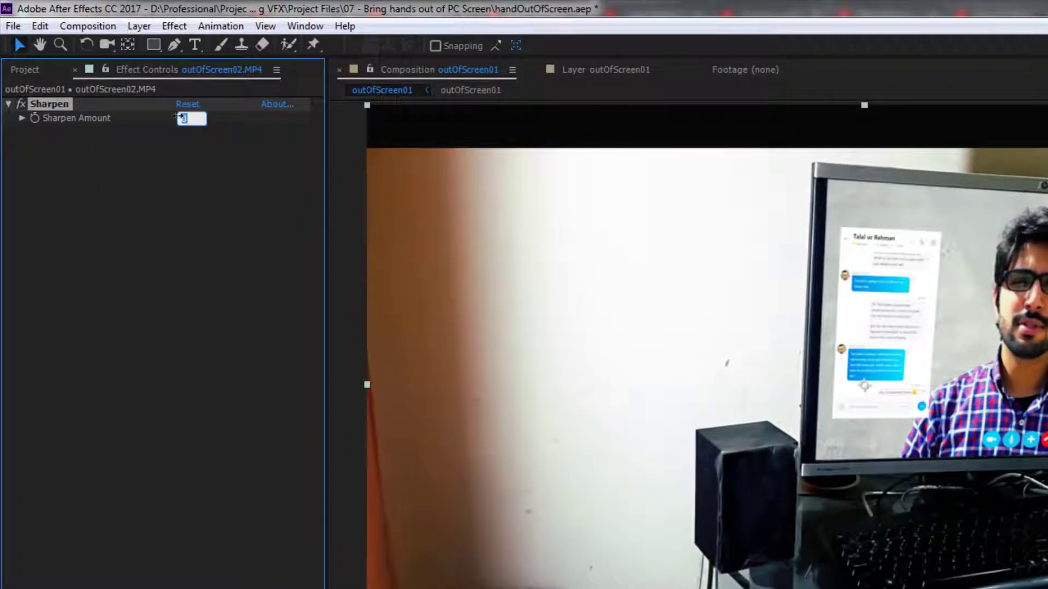
pyautogui.write('5')
pyautogui.press('Return')
pyautogui.click(179, 118)
pyautogui.write('20')
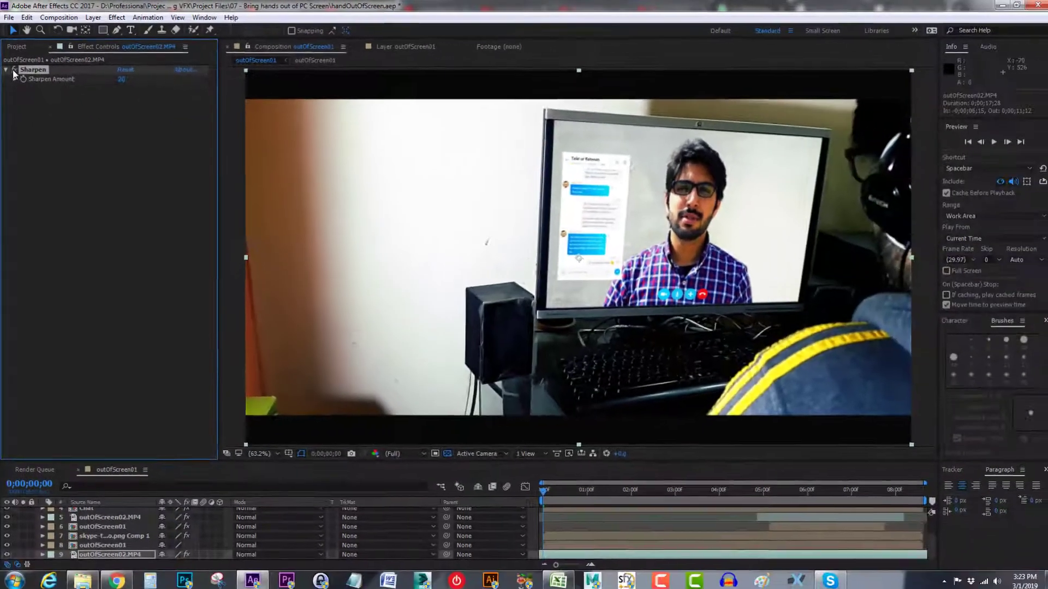
pyautogui.click(6, 70)
pyautogui.click(107, 468)
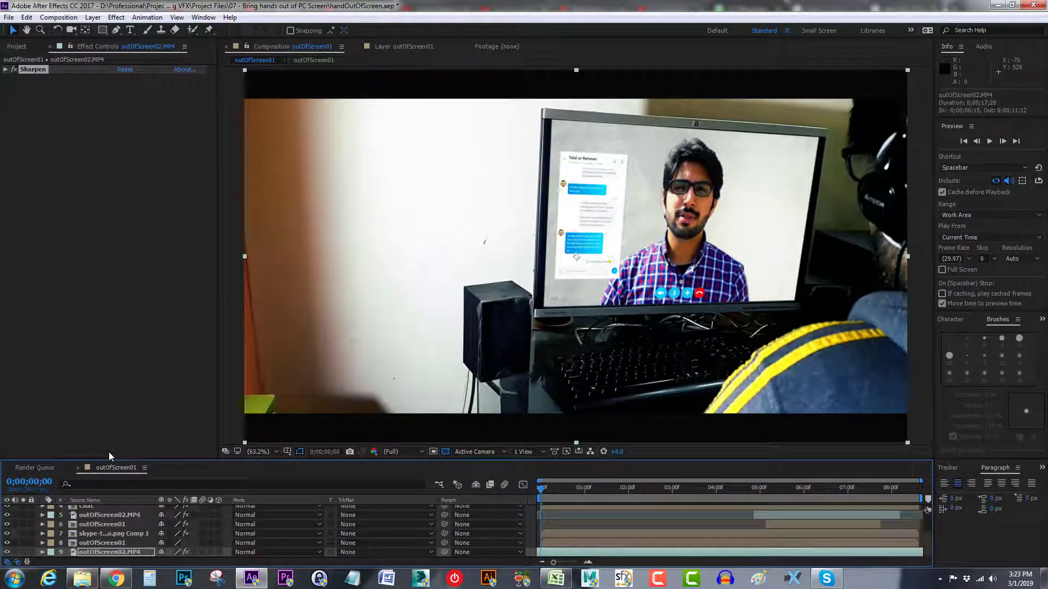
pyautogui.hotkey('ctrl', 's')
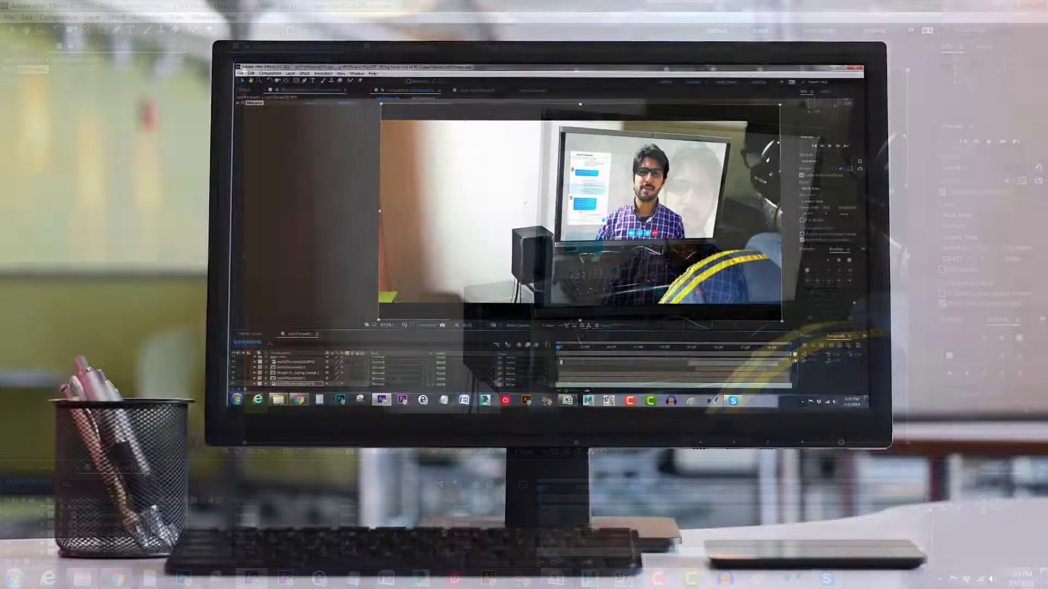